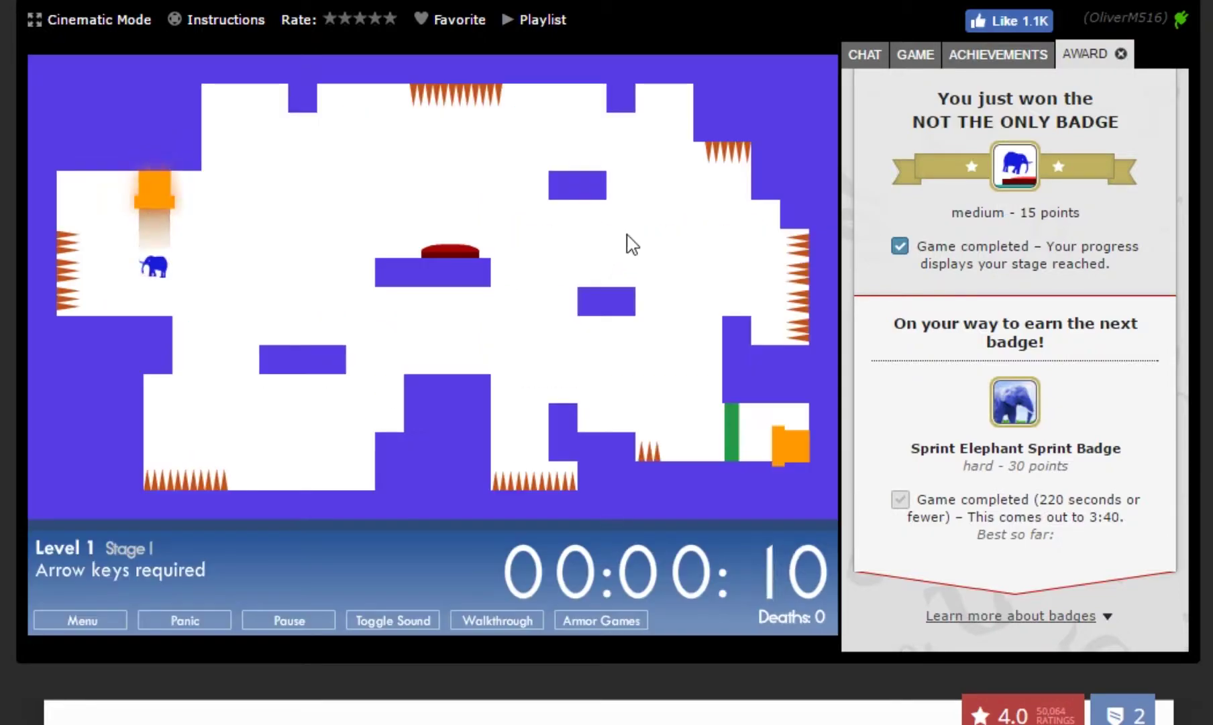
- Clear stages 1 through 4 by steering the elephant right to each exit
{"action": "key", "text": "Right"}
{"action": "key", "text": "Up"}
{"action": "key", "text": "Up"}
{"action": "key", "text": "Right"}
{"action": "key", "text": "Right"}
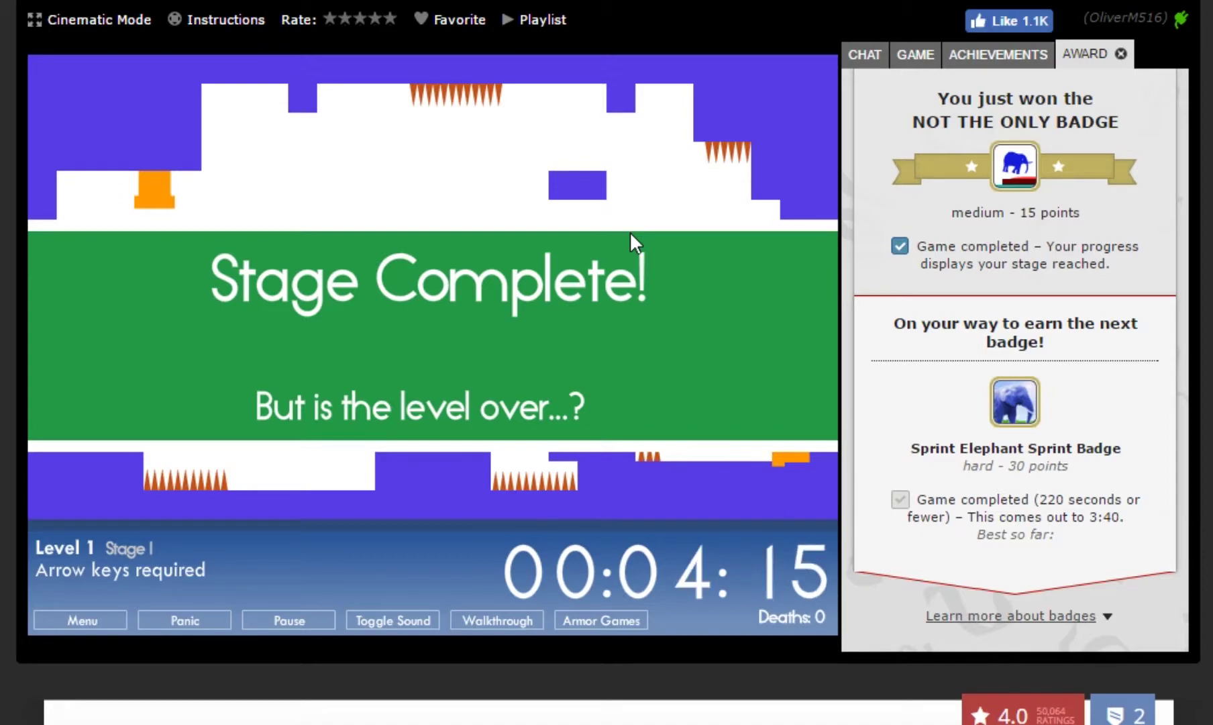
{"action": "key", "text": "Right"}
{"action": "key", "text": "Right"}
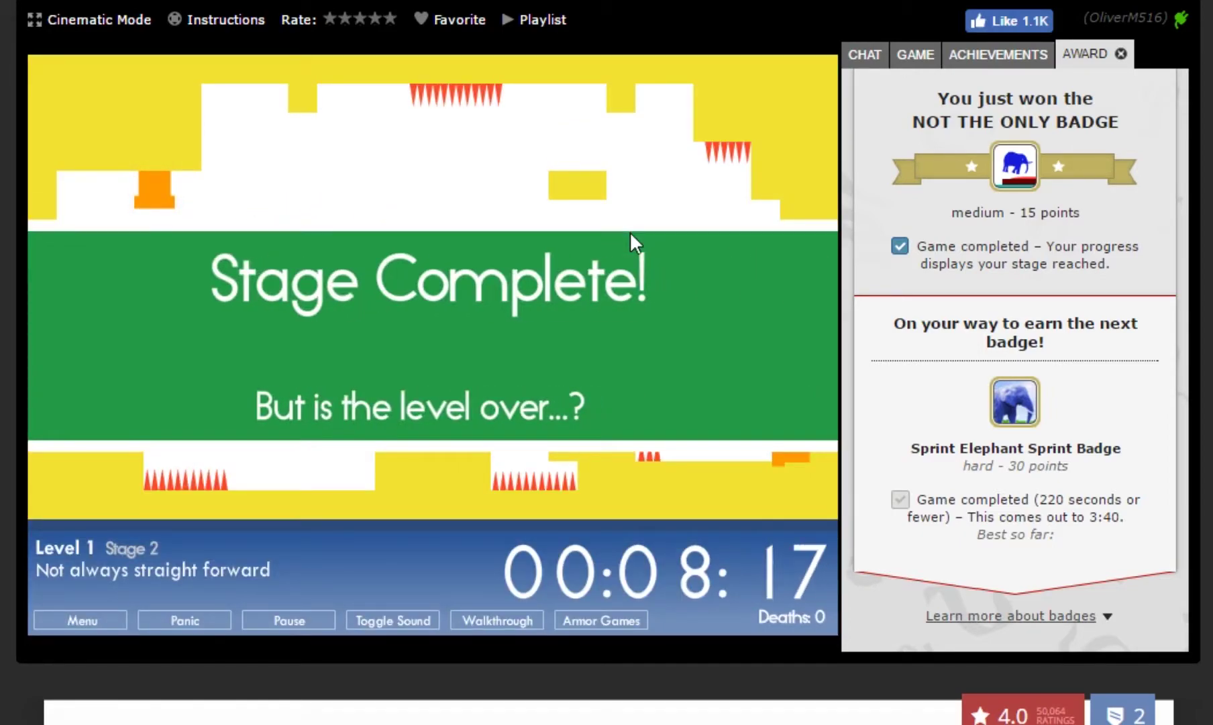
{"action": "key", "text": "Right"}
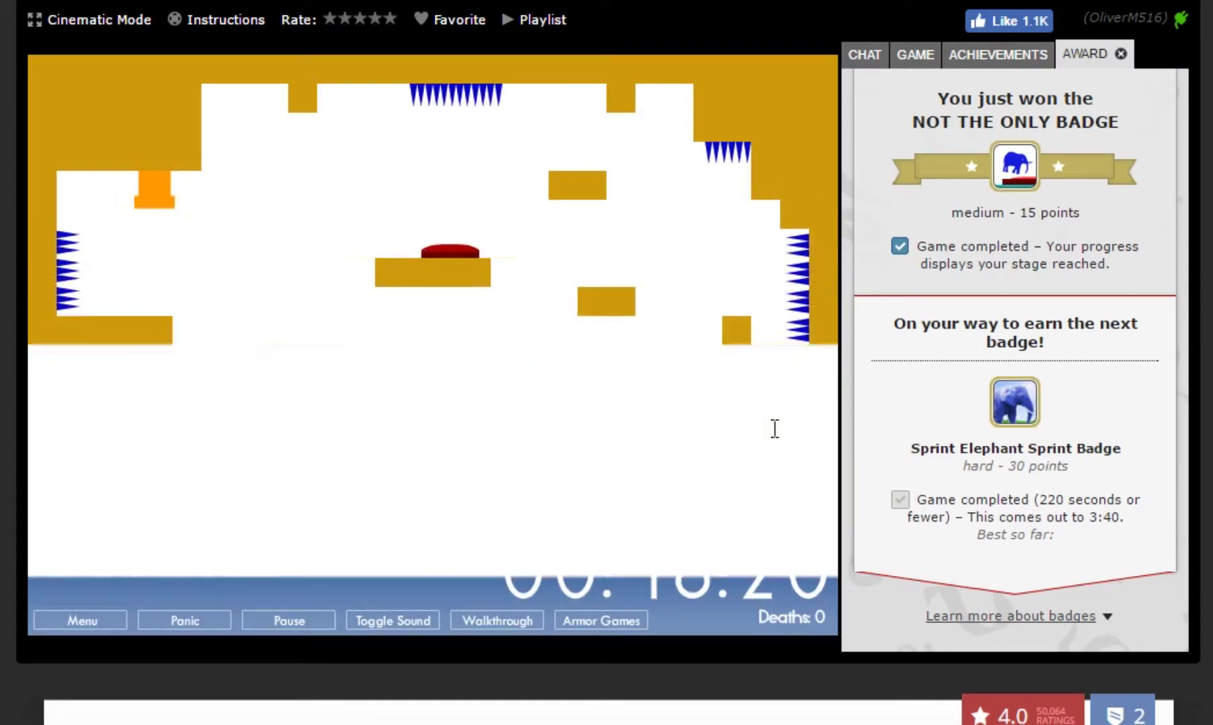
- Clear stages 5 through 7 without dying
{"action": "key", "text": "Right"}
{"action": "key", "text": "Right"}
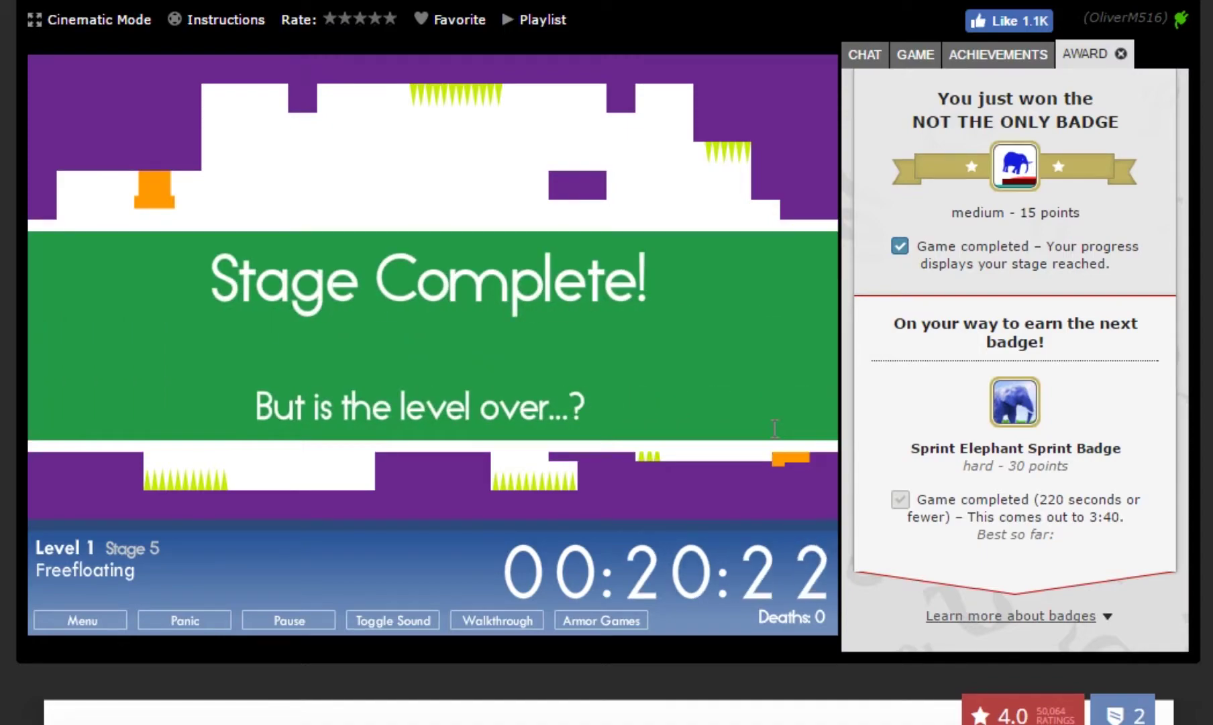
{"action": "key", "text": "Right"}
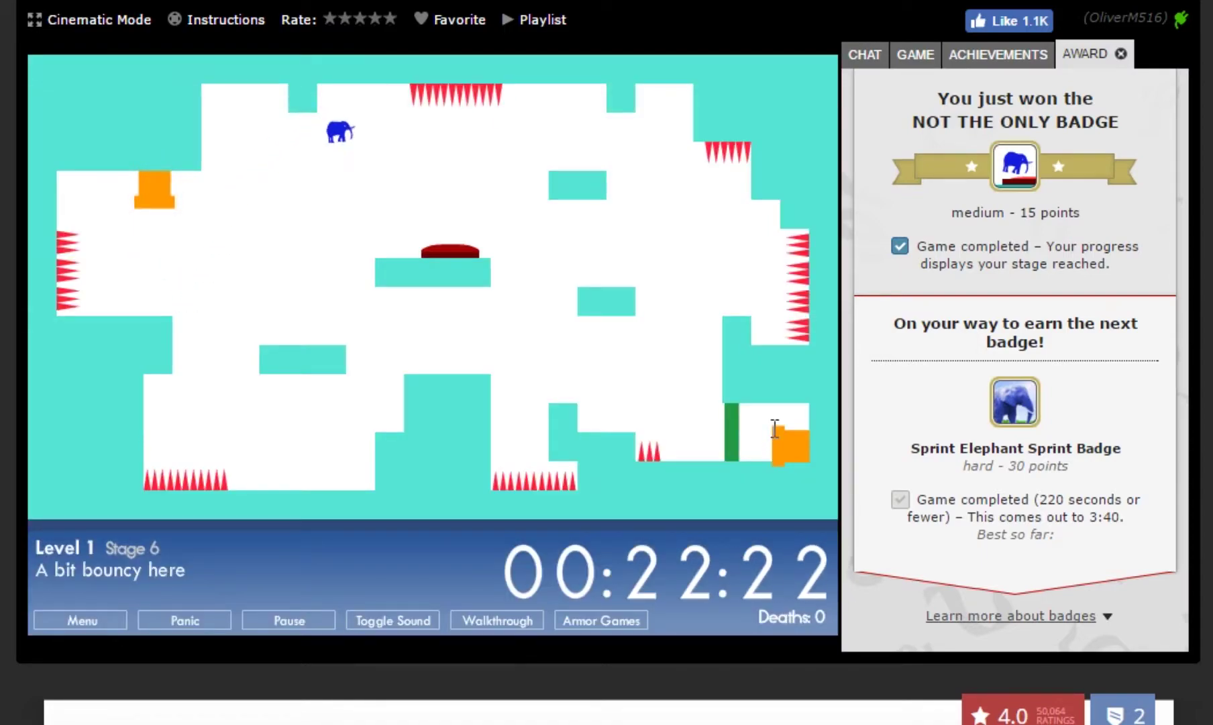
{"action": "key", "text": "Right"}
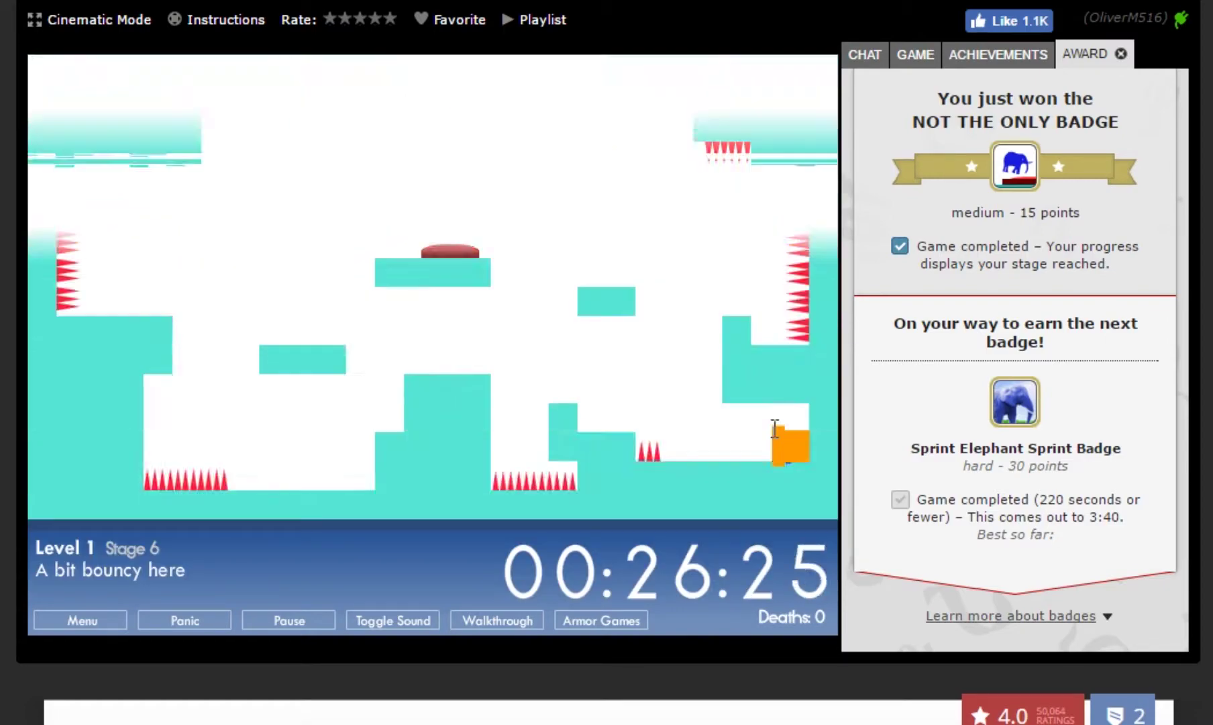
{"action": "key", "text": "Right"}
{"action": "key", "text": "Right"}
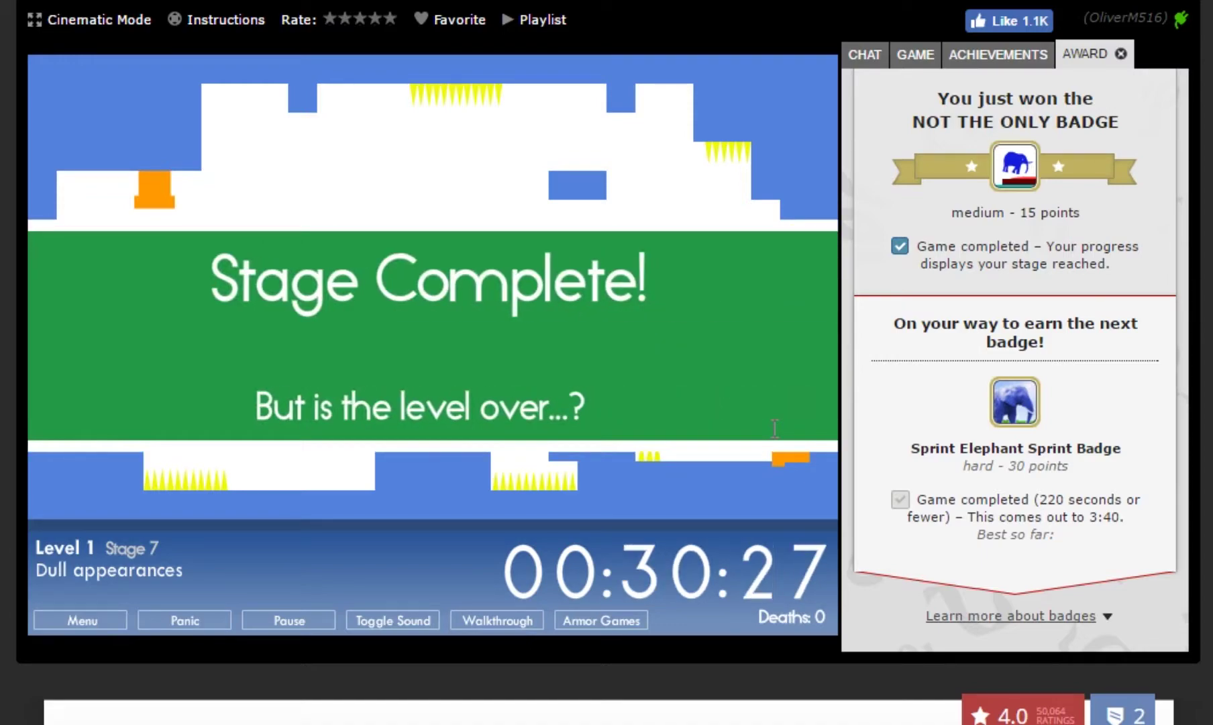
- Clear stages 8 and 9, then move right into Stage 10, Heavy headwind, here
{"action": "key", "text": "Right"}
{"action": "key", "text": "Up"}
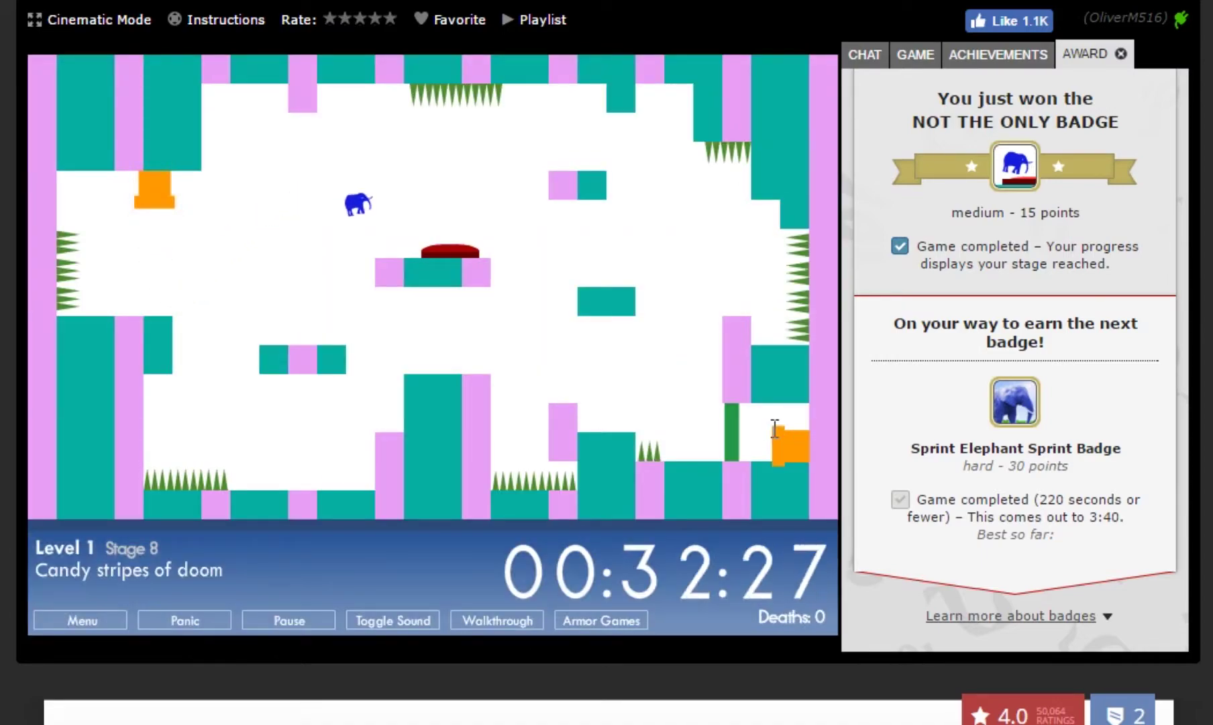
{"action": "key", "text": "Right"}
{"action": "key", "text": "Right"}
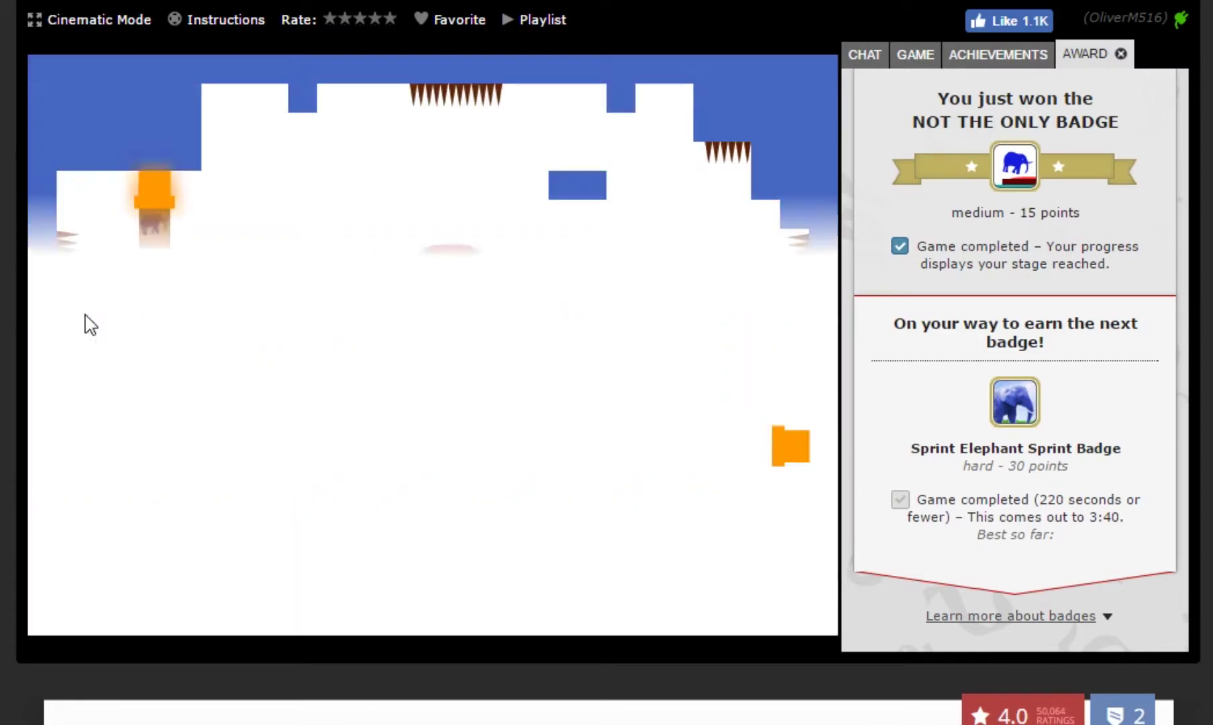
{"action": "key", "text": "Right"}
{"action": "key", "text": "Right"}
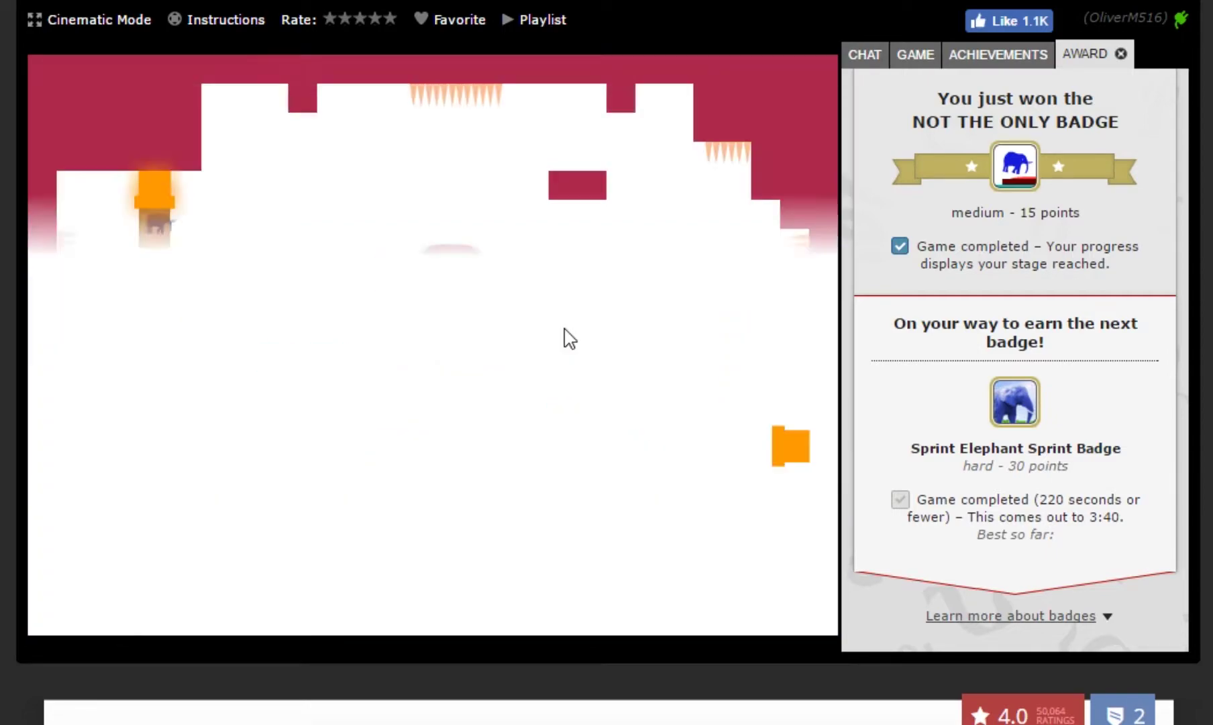
{"action": "key", "text": "Right"}
- Clear Stage 10 by landing on the red gate button, then clear Stage 11
{"action": "key", "text": "Right"}
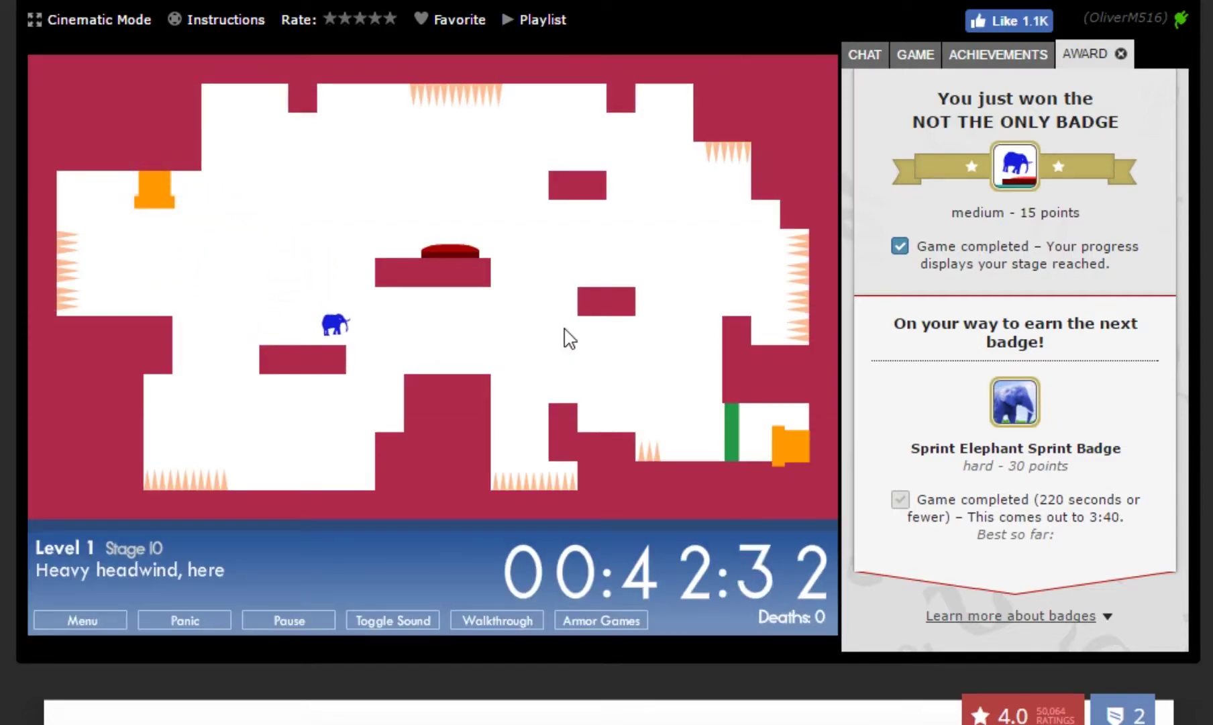
{"action": "key", "text": "Up"}
{"action": "key", "text": "Up"}
{"action": "key", "text": "Right"}
{"action": "key", "text": "Up"}
{"action": "key", "text": "Right"}
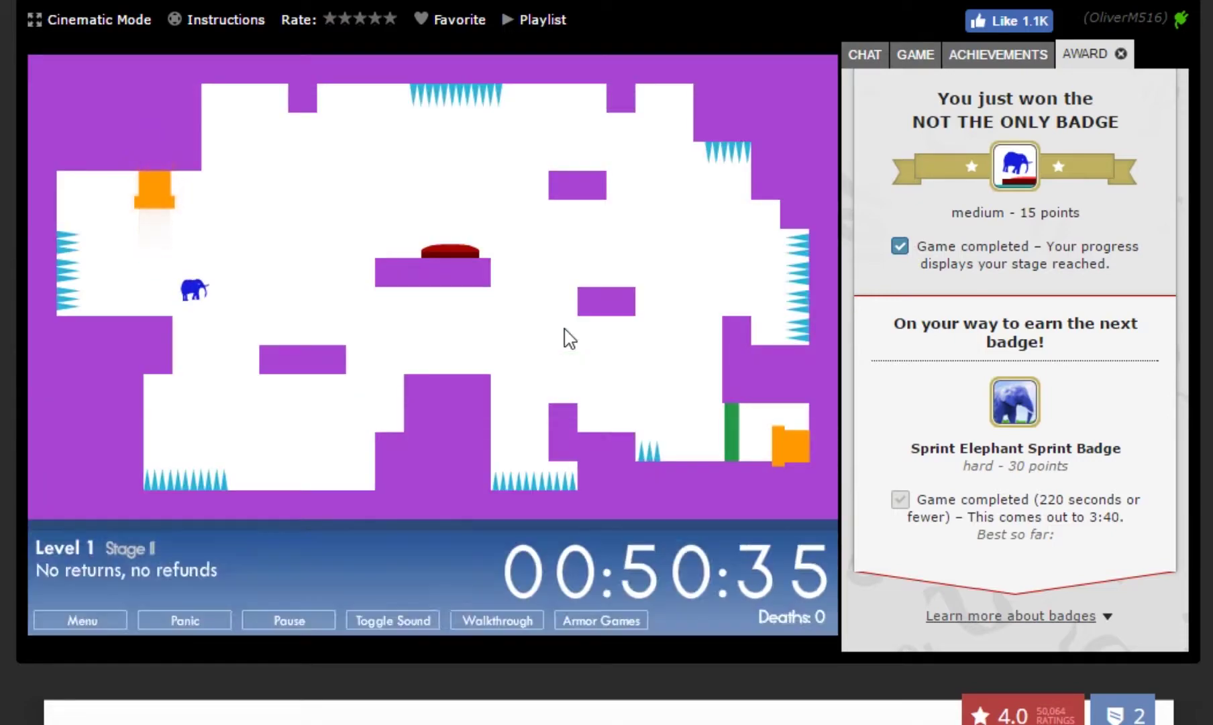
{"action": "key", "text": "Right"}
{"action": "key", "text": "Right"}
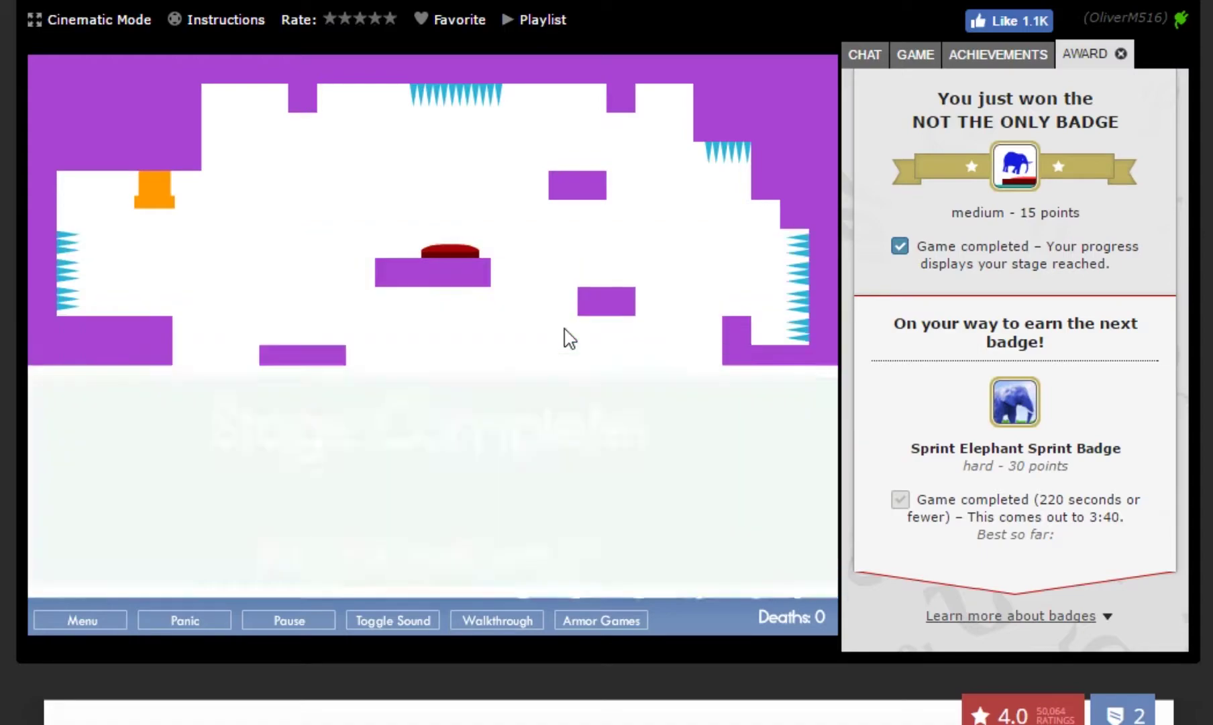
- Clear stages 12 through 14, then refresh the page with F5 on Stage 15
{"action": "key", "text": "Right"}
{"action": "key", "text": "Right"}
{"action": "key", "text": "Right"}
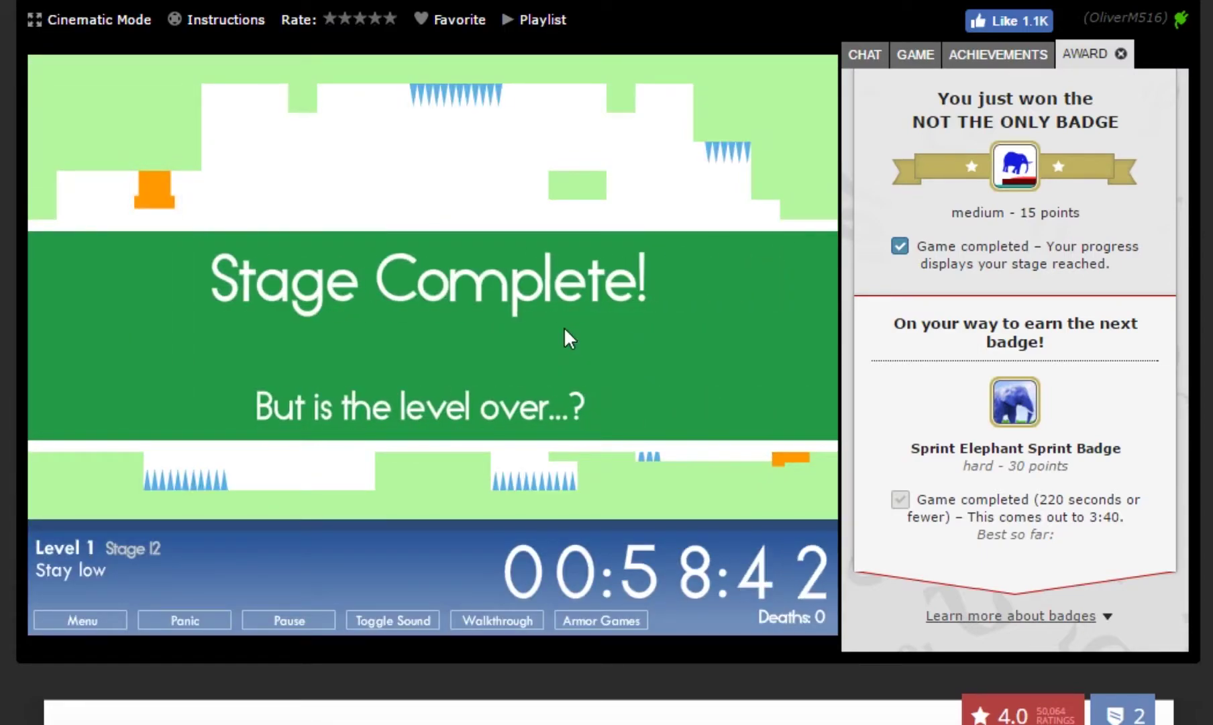
{"action": "key", "text": "Right"}
{"action": "key", "text": "Right"}
{"action": "key", "text": "Right"}
{"action": "key", "text": "Up"}
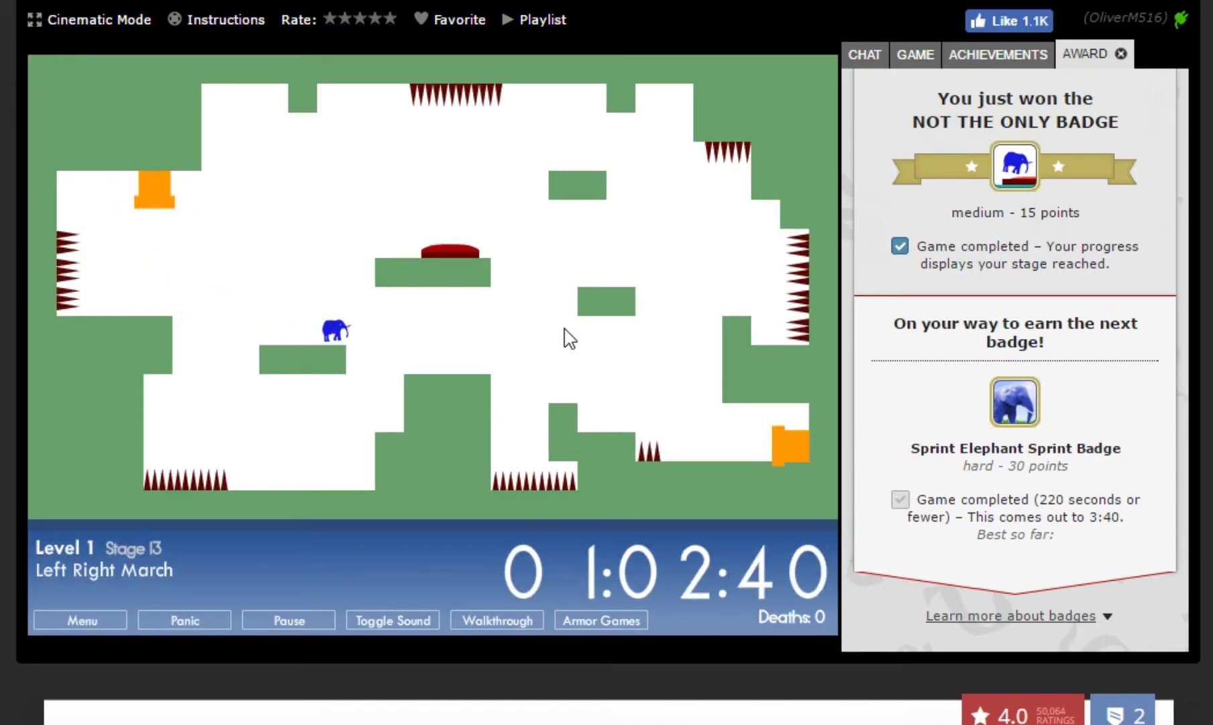
{"action": "key", "text": "Right"}
{"action": "key", "text": "Right"}
{"action": "key", "text": "Right"}
{"action": "key", "text": "Right"}
{"action": "key", "text": "Right"}
{"action": "key", "text": "Right"}
{"action": "key", "text": "Right"}
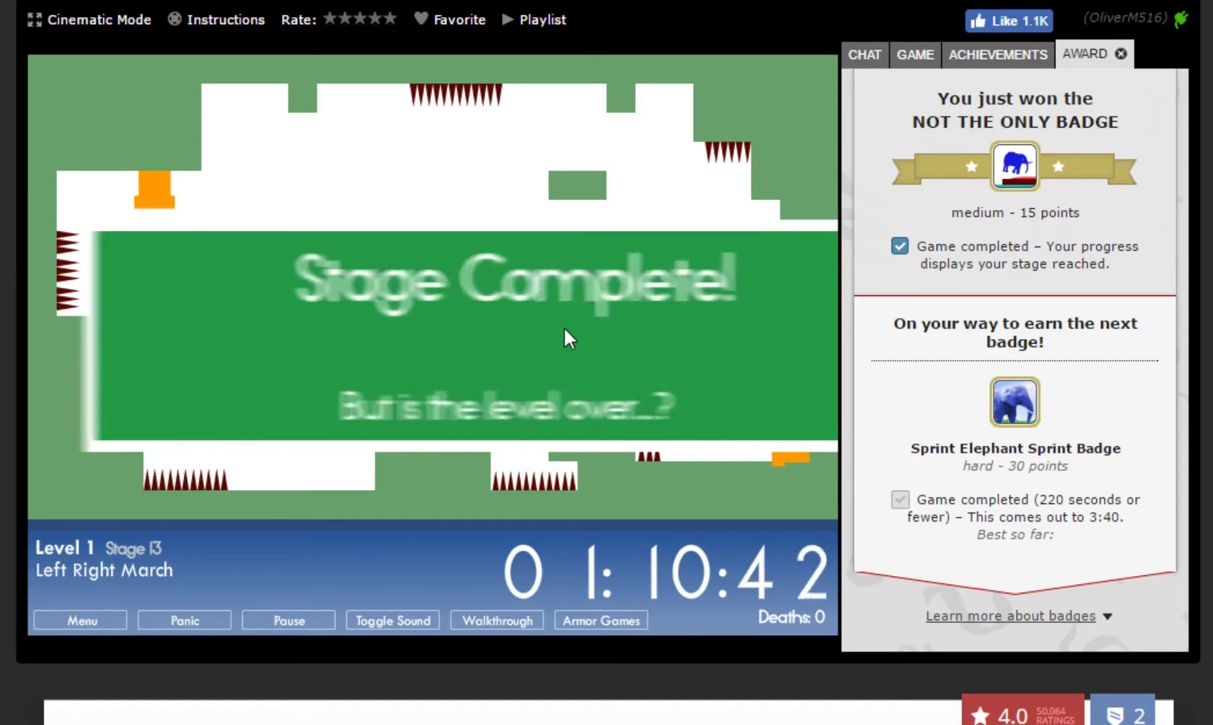
{"action": "key", "text": "Right"}
{"action": "key", "text": "Right"}
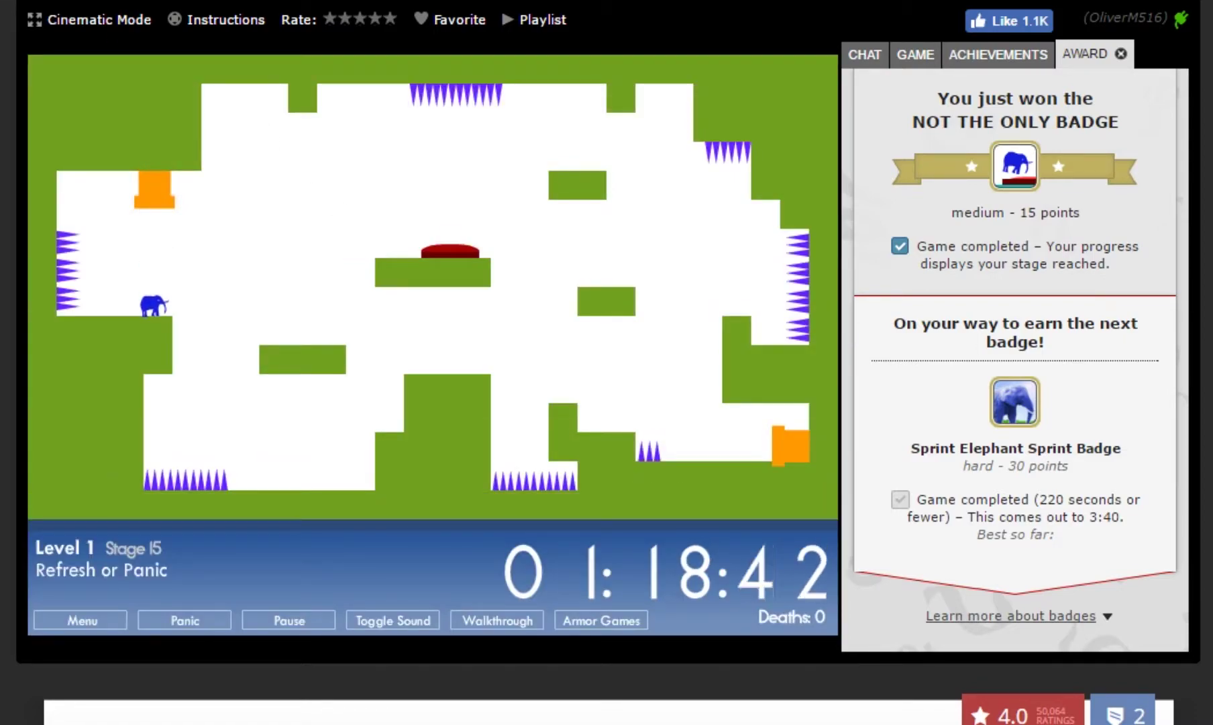
{"action": "key", "text": "F5"}
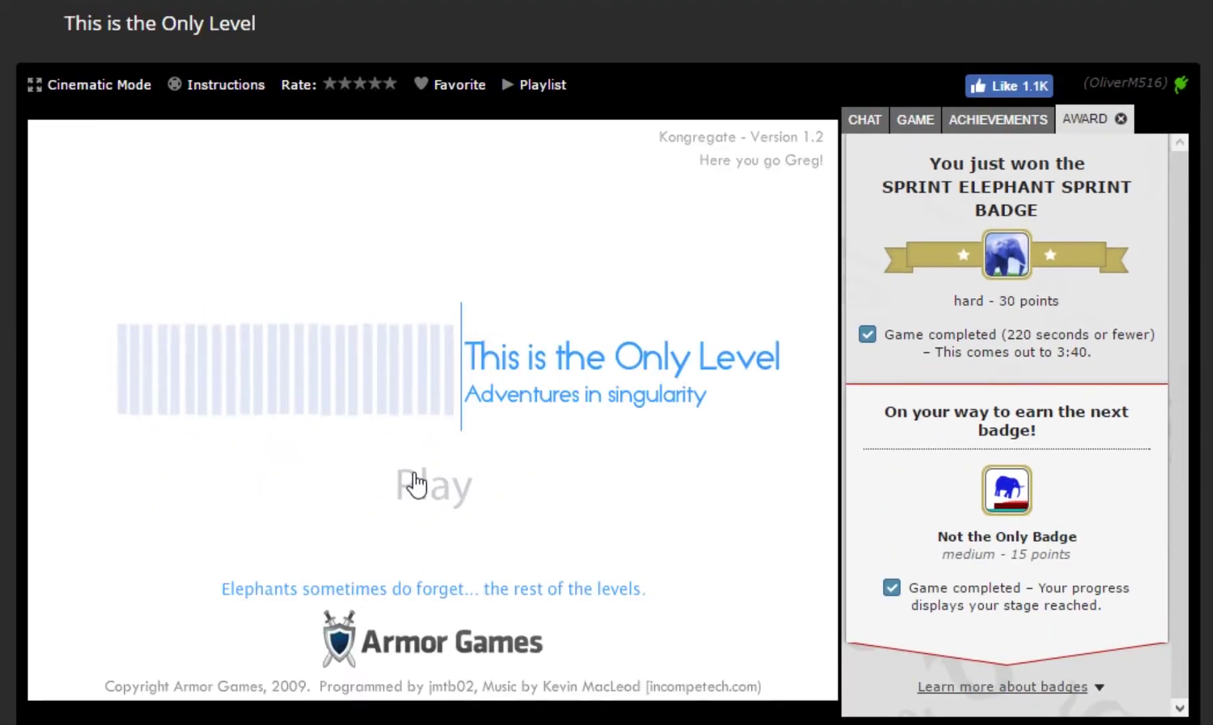
- Pass the title and credits screens, continue Level One, and resume Stage 15
{"action": "left_click", "coordinate": [415, 482]}
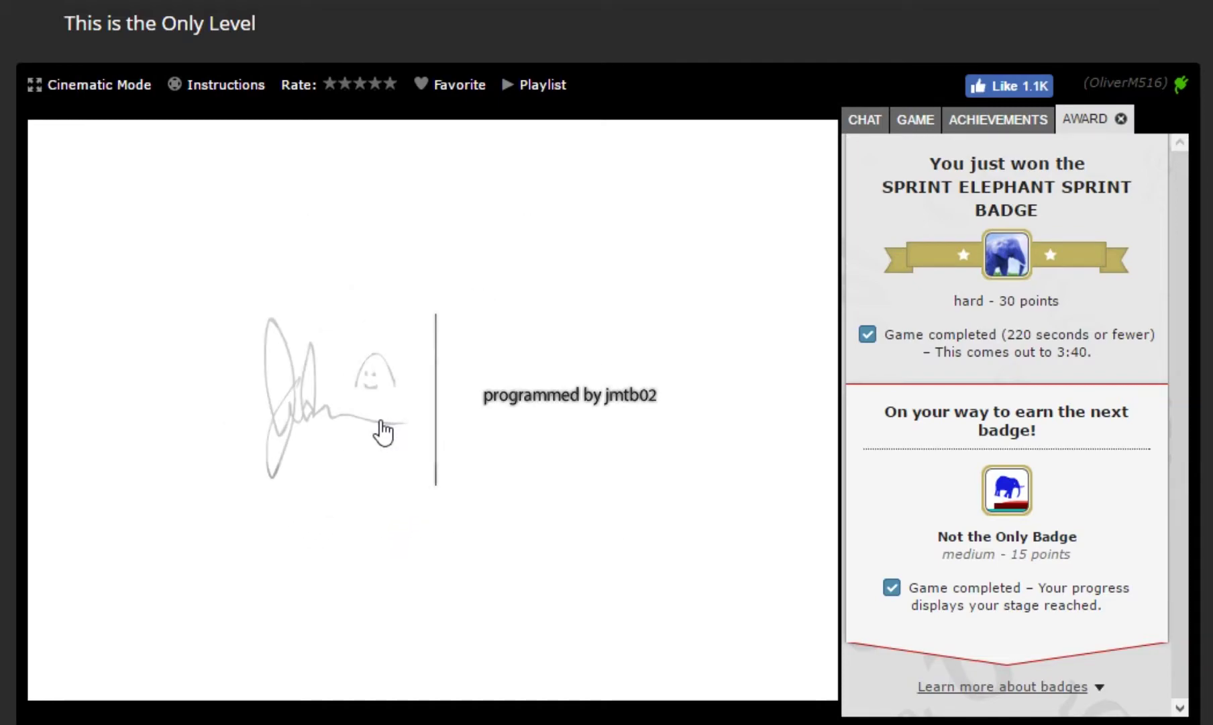
{"action": "left_click", "coordinate": [561, 457]}
{"action": "left_click", "coordinate": [412, 628]}
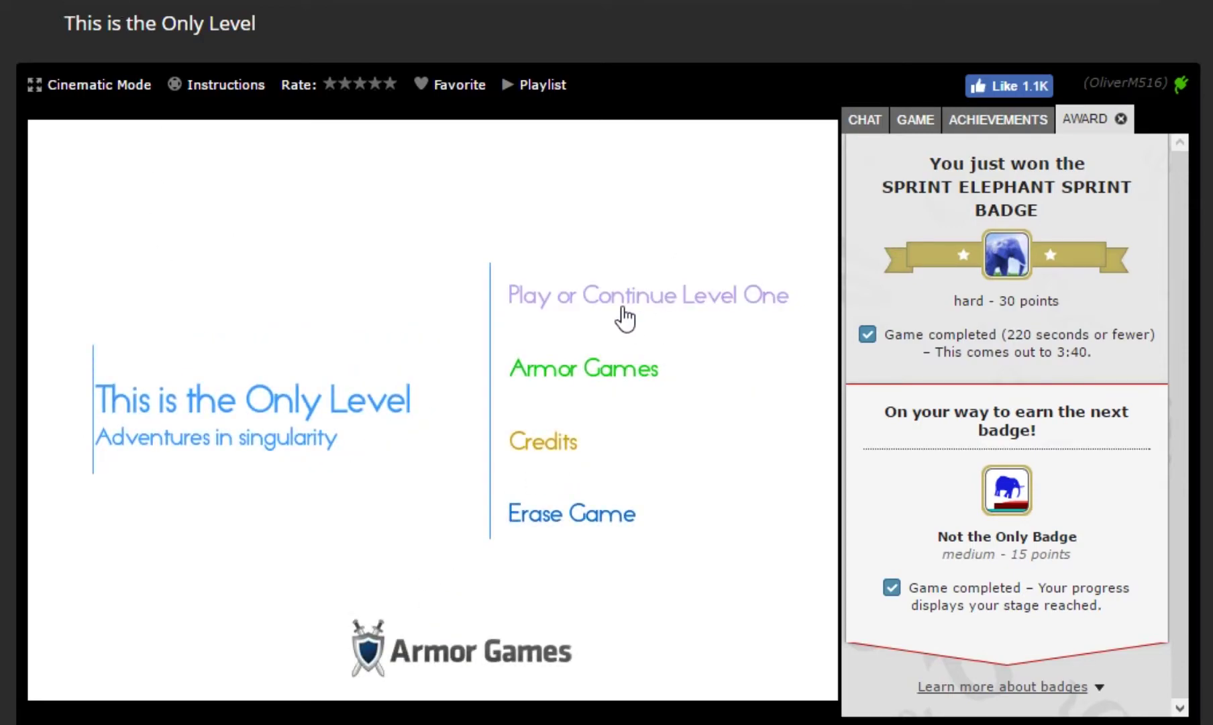
{"action": "left_click", "coordinate": [625, 319]}
{"action": "key", "text": "Right"}
{"action": "key", "text": "Up"}
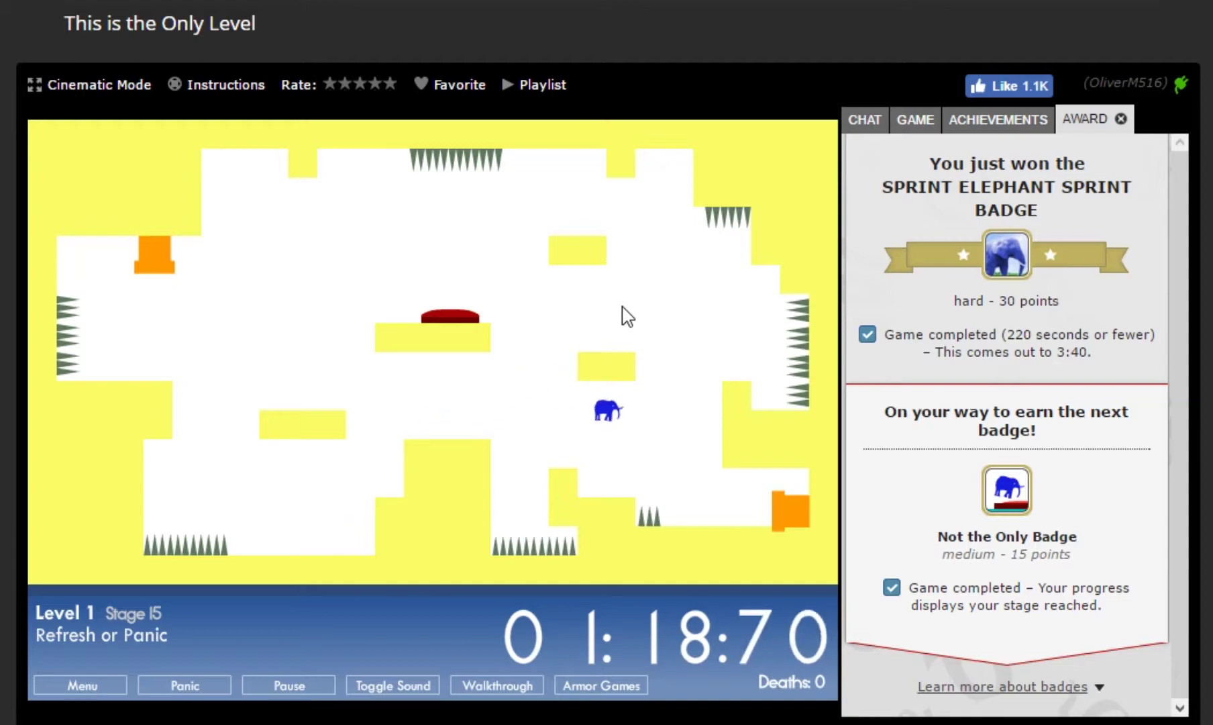
- Clear stages 15 through 17, using the buttons to open the exit doors
{"action": "key", "text": "Right"}
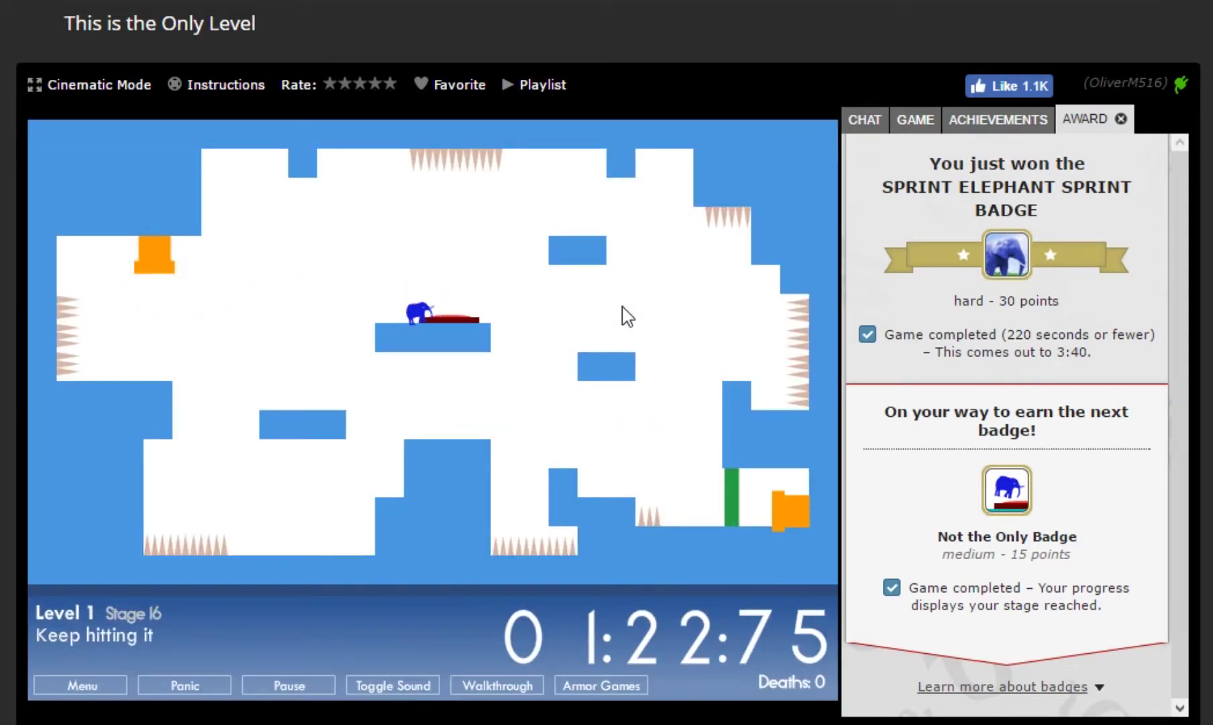
{"action": "key", "text": "Left"}
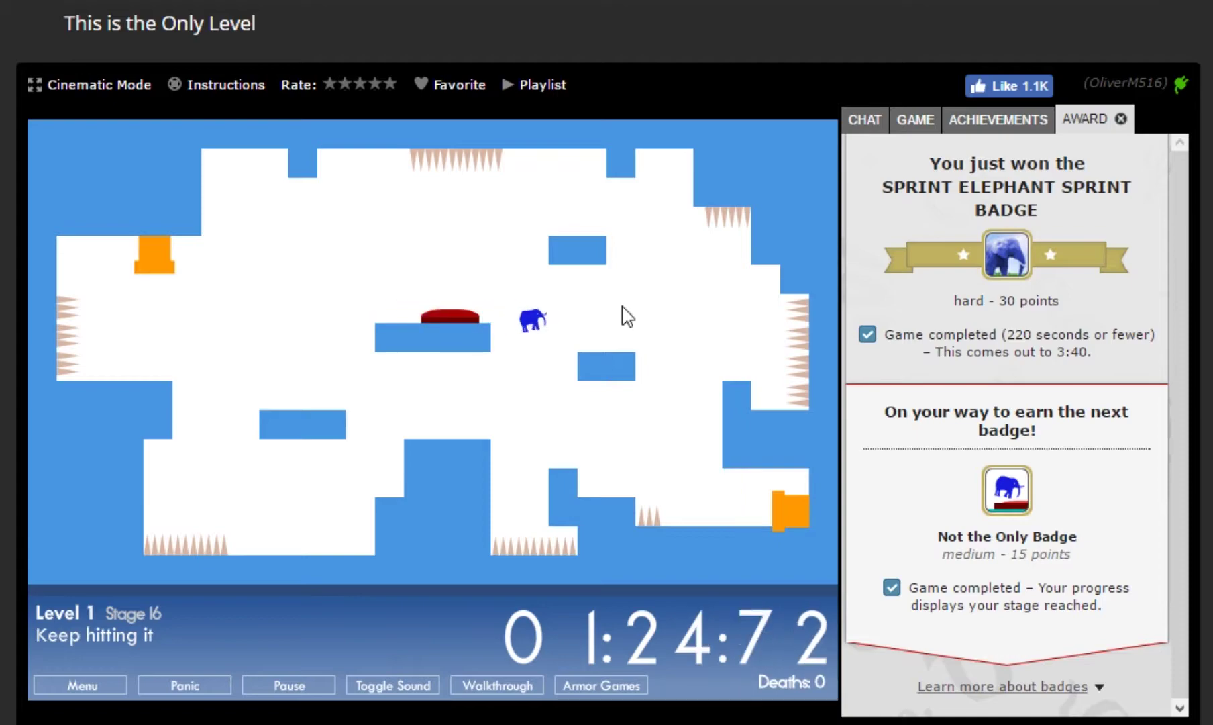
{"action": "key", "text": "Right"}
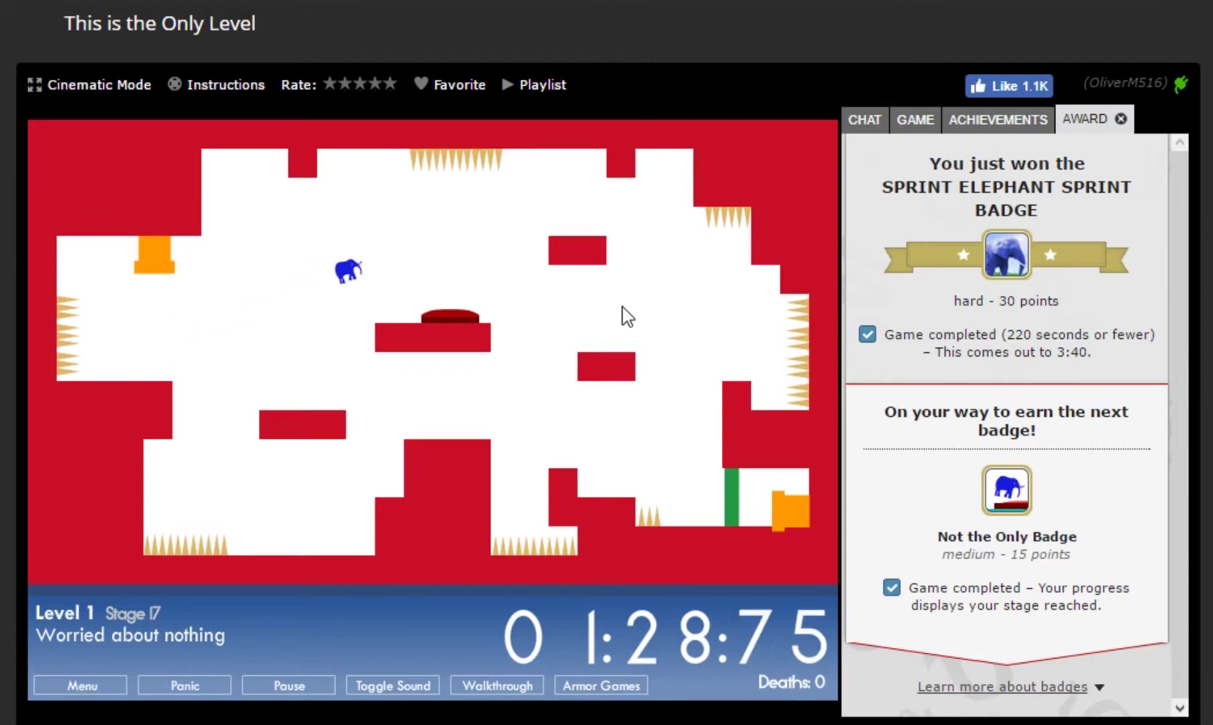
{"action": "key", "text": "Right"}
{"action": "key", "text": "Right"}
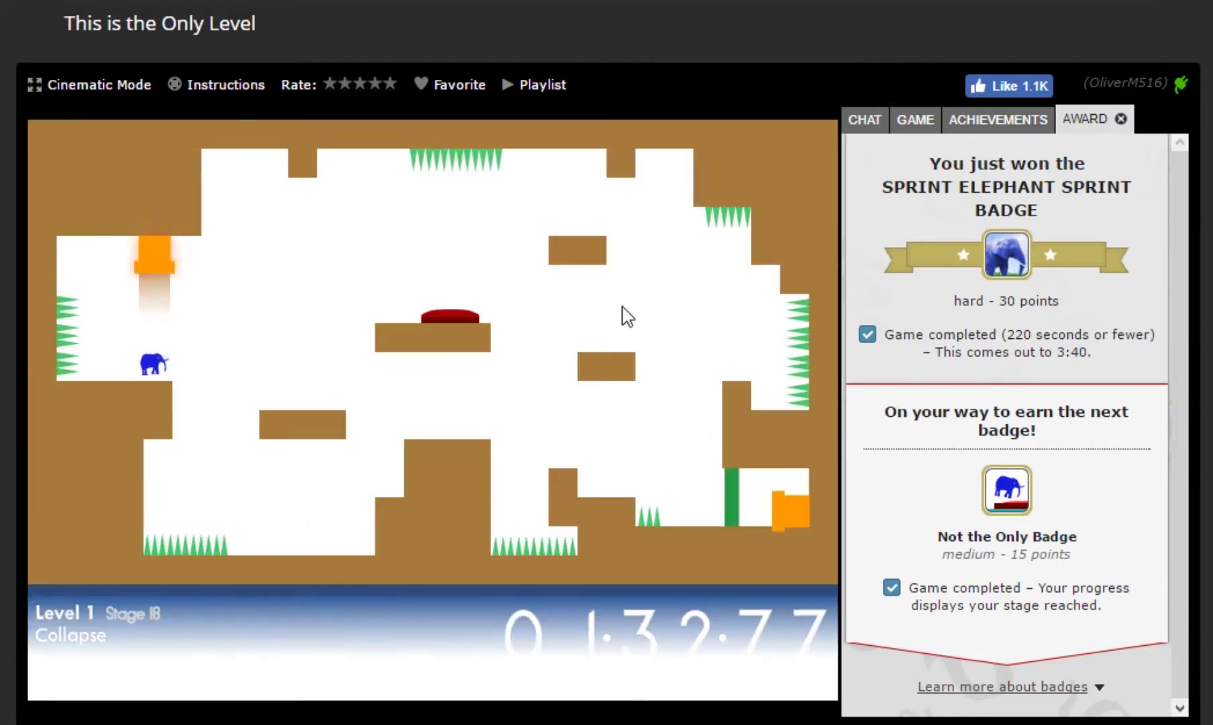
- Cross Stage 18's collapsing platforms, clear Stage 19, and move into Stage 20
{"action": "key", "text": "Up"}
{"action": "key", "text": "Right"}
{"action": "key", "text": "Right"}
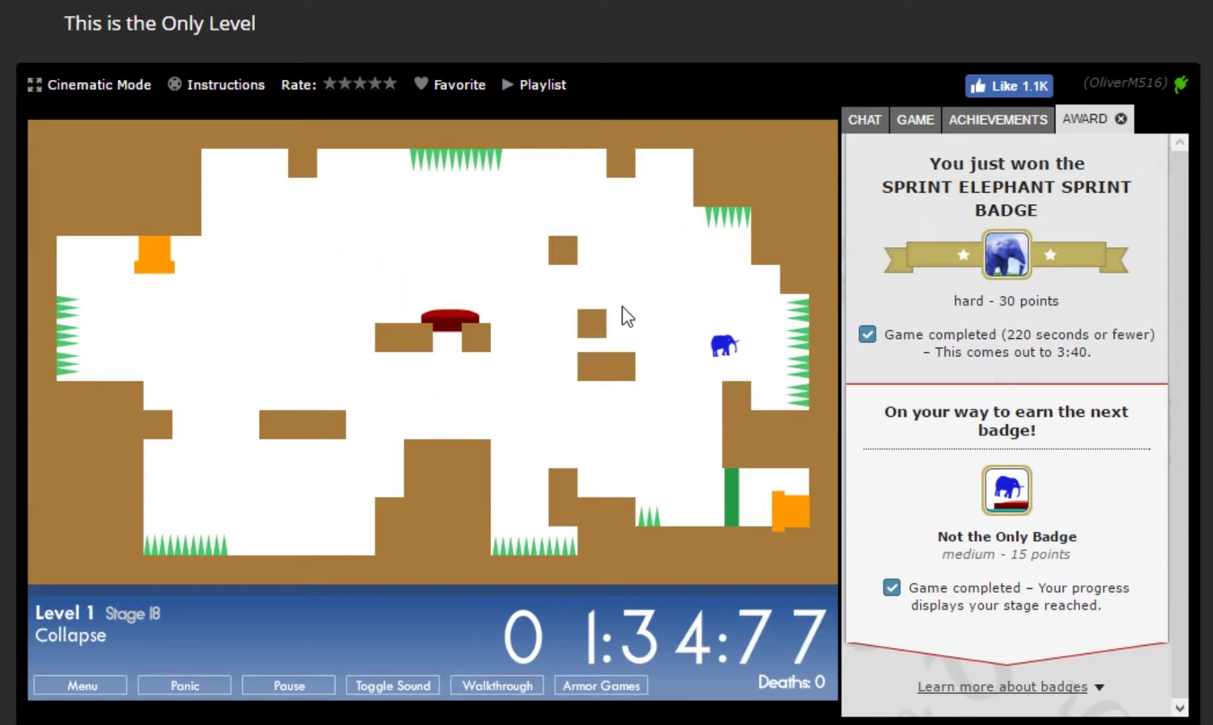
{"action": "key", "text": "Right"}
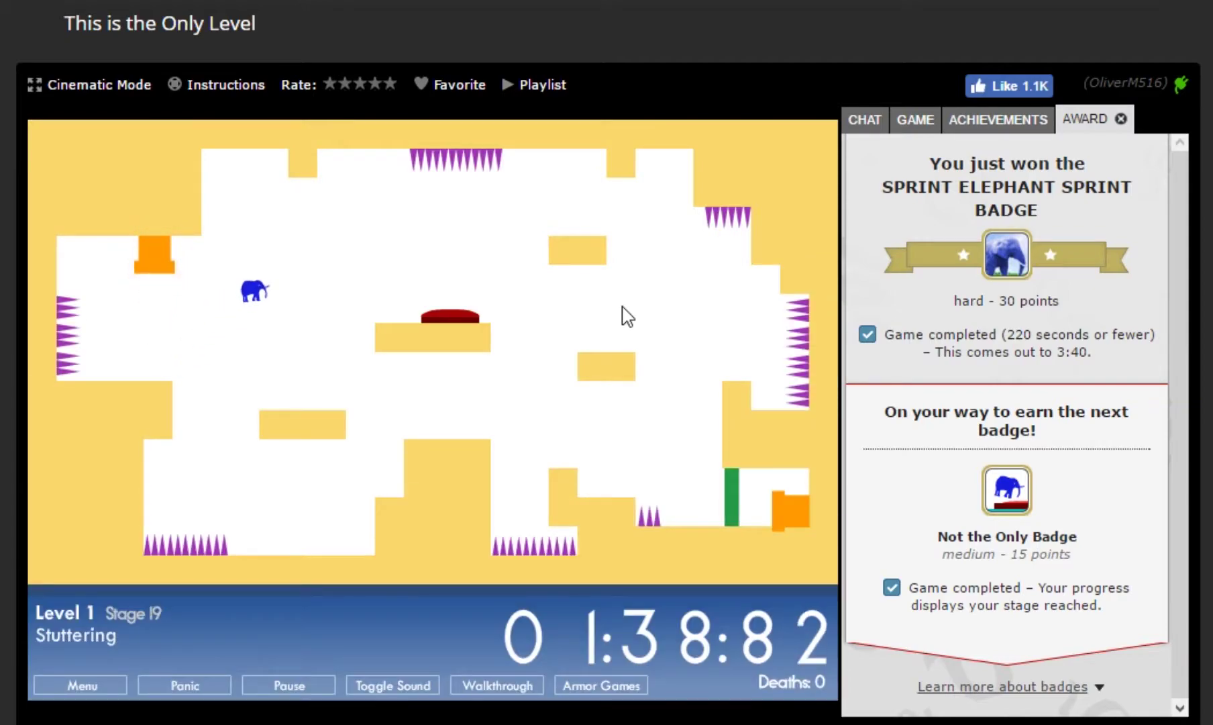
{"action": "key", "text": "Right"}
{"action": "key", "text": "Right"}
{"action": "key", "text": "Right"}
{"action": "key", "text": "Right"}
{"action": "key", "text": "Right"}
{"action": "key", "text": "Right"}
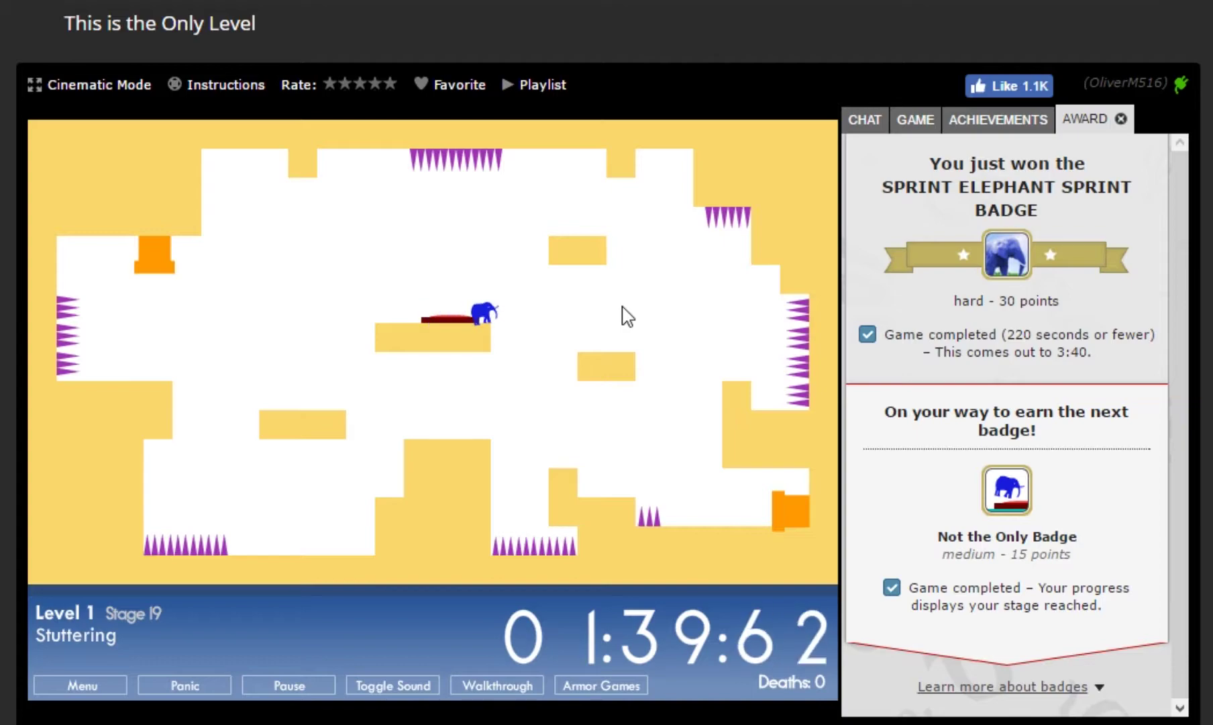
{"action": "key", "text": "Right"}
{"action": "key", "text": "Right"}
{"action": "key", "text": "Right"}
{"action": "key", "text": "Right"}
{"action": "key", "text": "Right"}
{"action": "key", "text": "Right"}
{"action": "key", "text": "Right"}
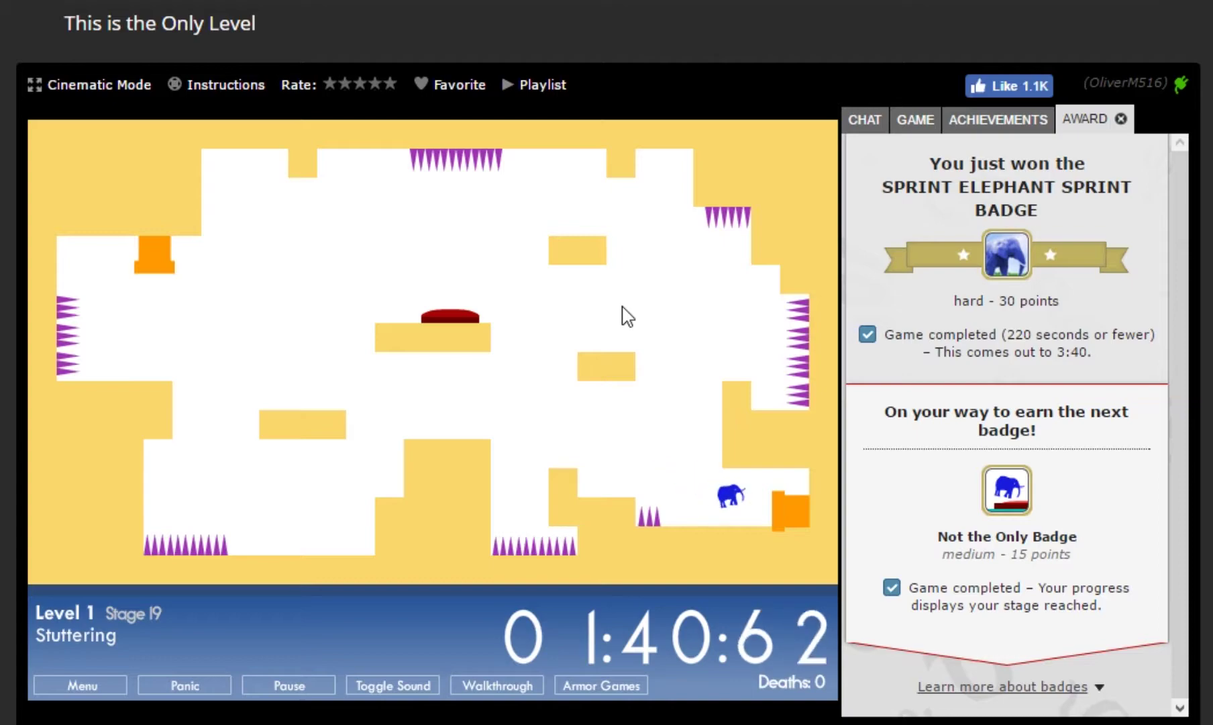
{"action": "key", "text": "Right"}
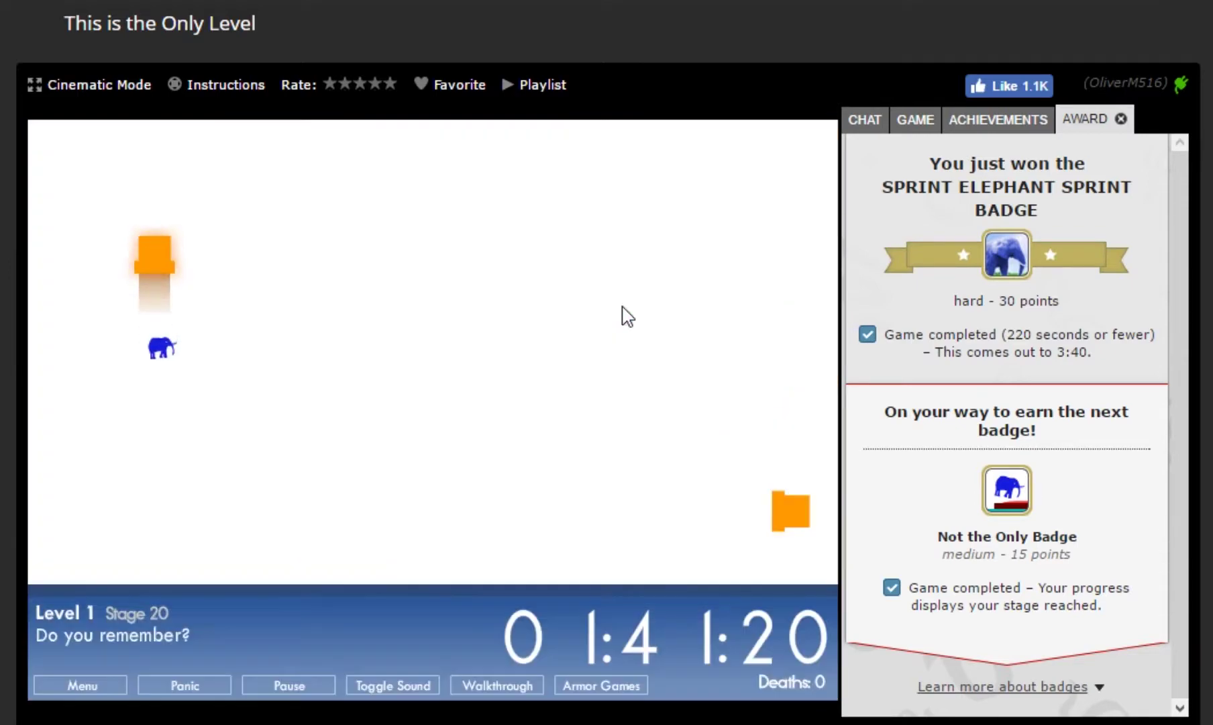
{"action": "key", "text": "Right"}
{"action": "key", "text": "Right"}
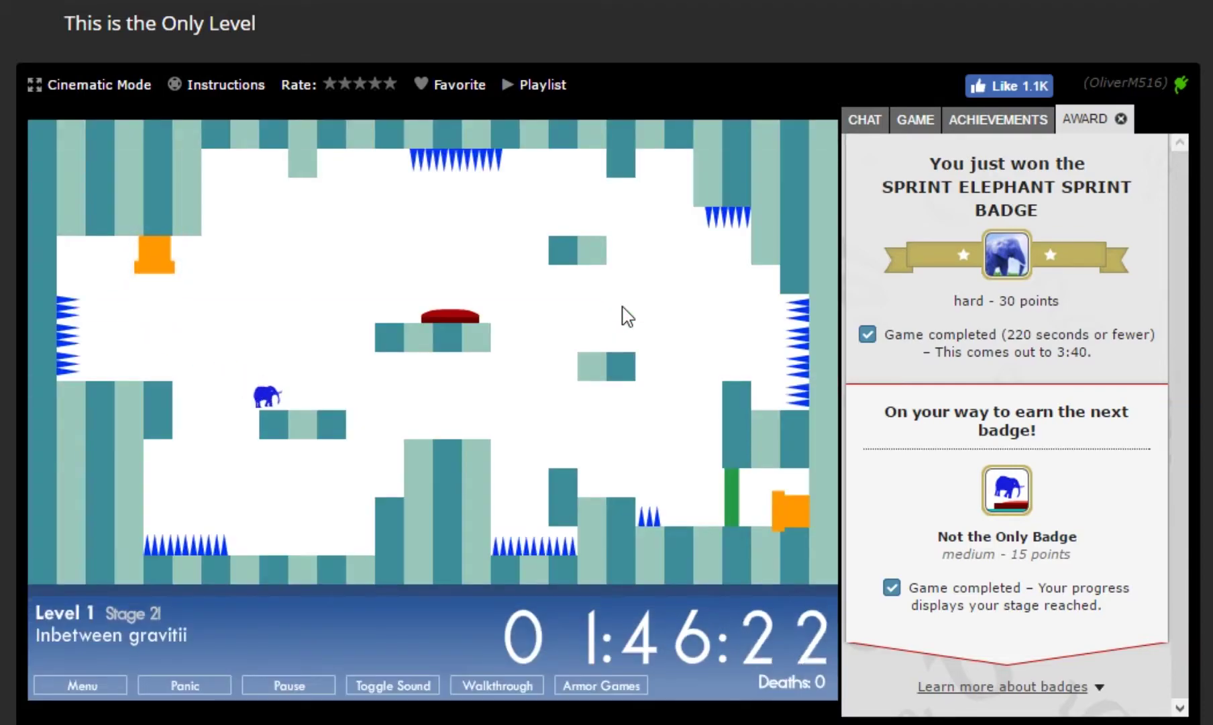
- Clear stages 21 through 23 with jumps and drops to each exit
{"action": "key", "text": "Up"}
{"action": "key", "text": "Right"}
{"action": "key", "text": "Right"}
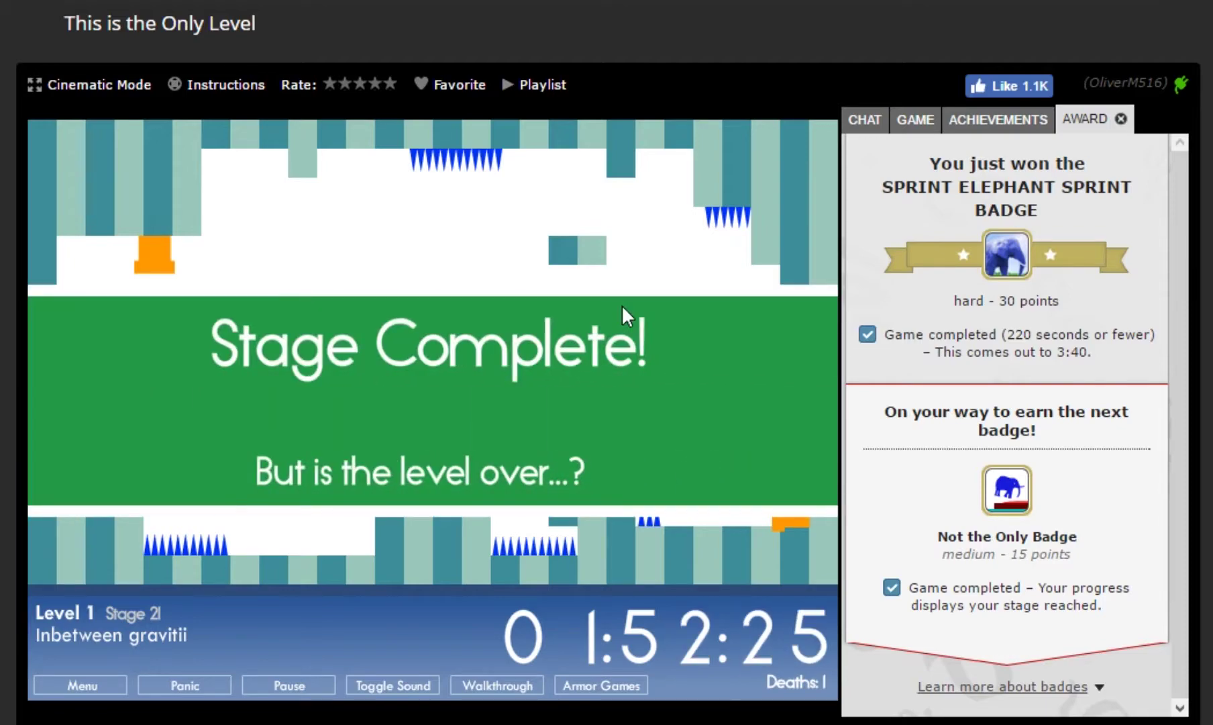
{"action": "key", "text": "Right"}
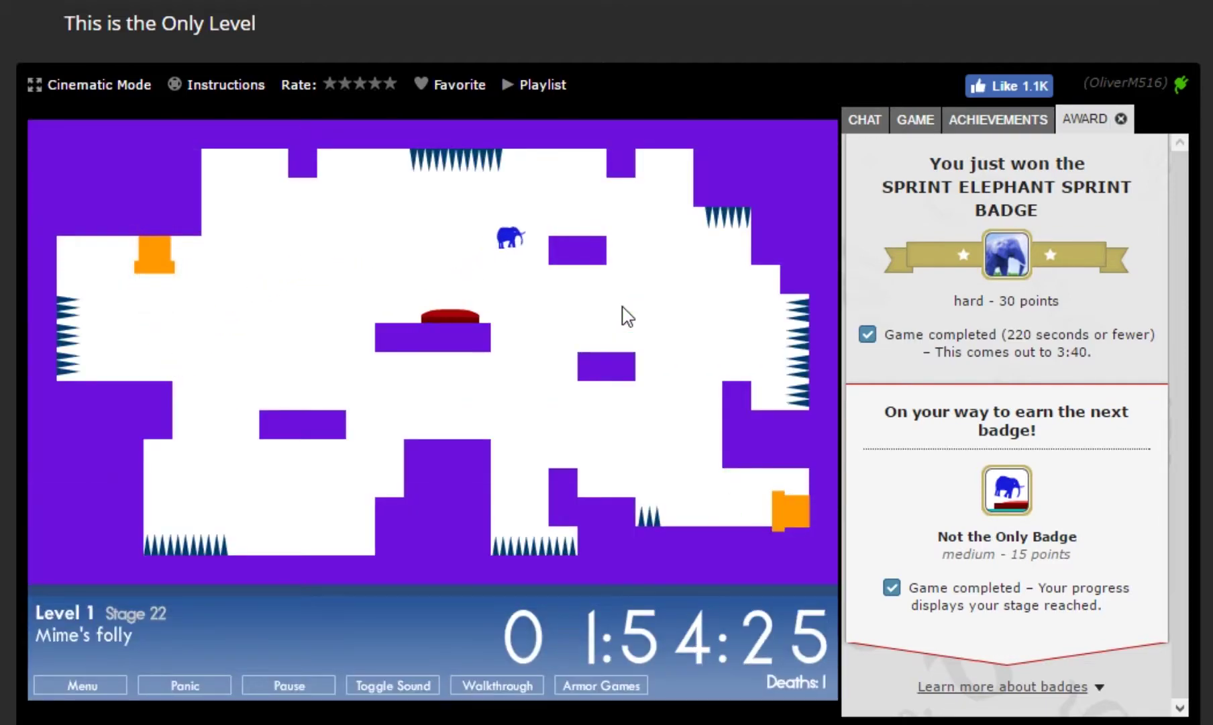
{"action": "key", "text": "Right"}
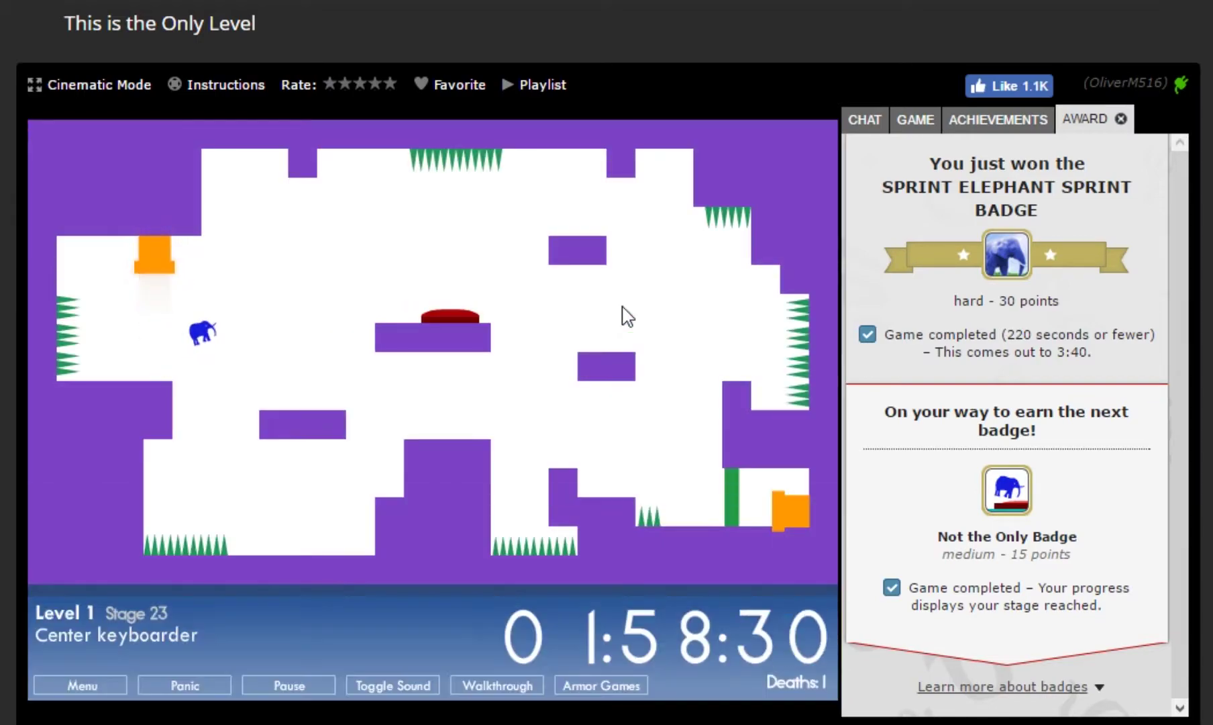
{"action": "key", "text": "Right"}
{"action": "key", "text": "Right"}
{"action": "key", "text": "Right"}
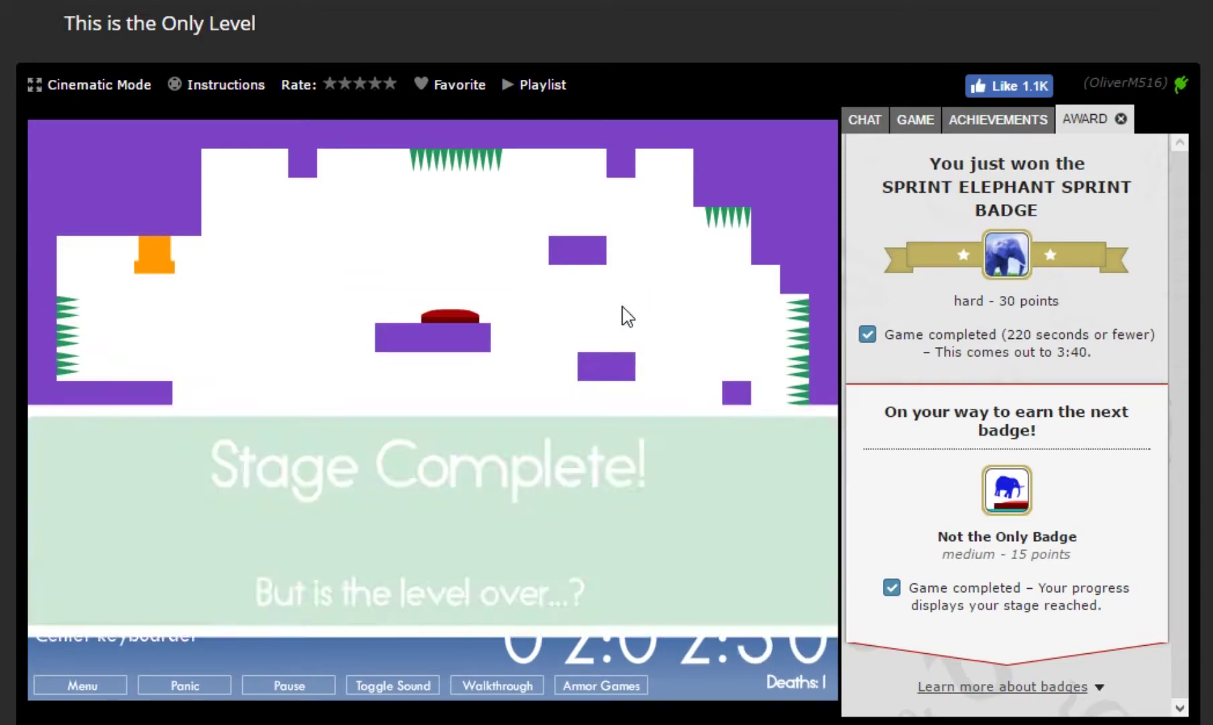
- Clear stages 24 to 26, past the green gate, and start Stage 27
{"action": "key", "text": "Right"}
{"action": "key", "text": "Right"}
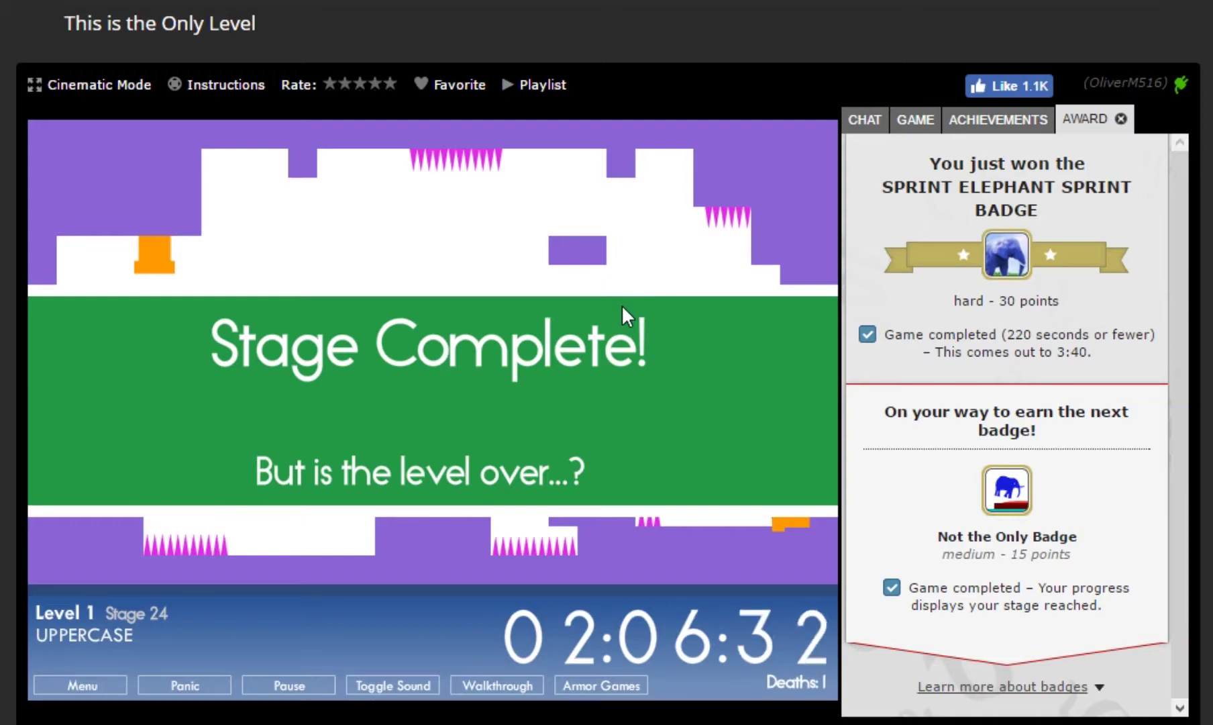
{"action": "key", "text": "Right"}
{"action": "key", "text": "Up"}
{"action": "key", "text": "Right"}
{"action": "key", "text": "Right"}
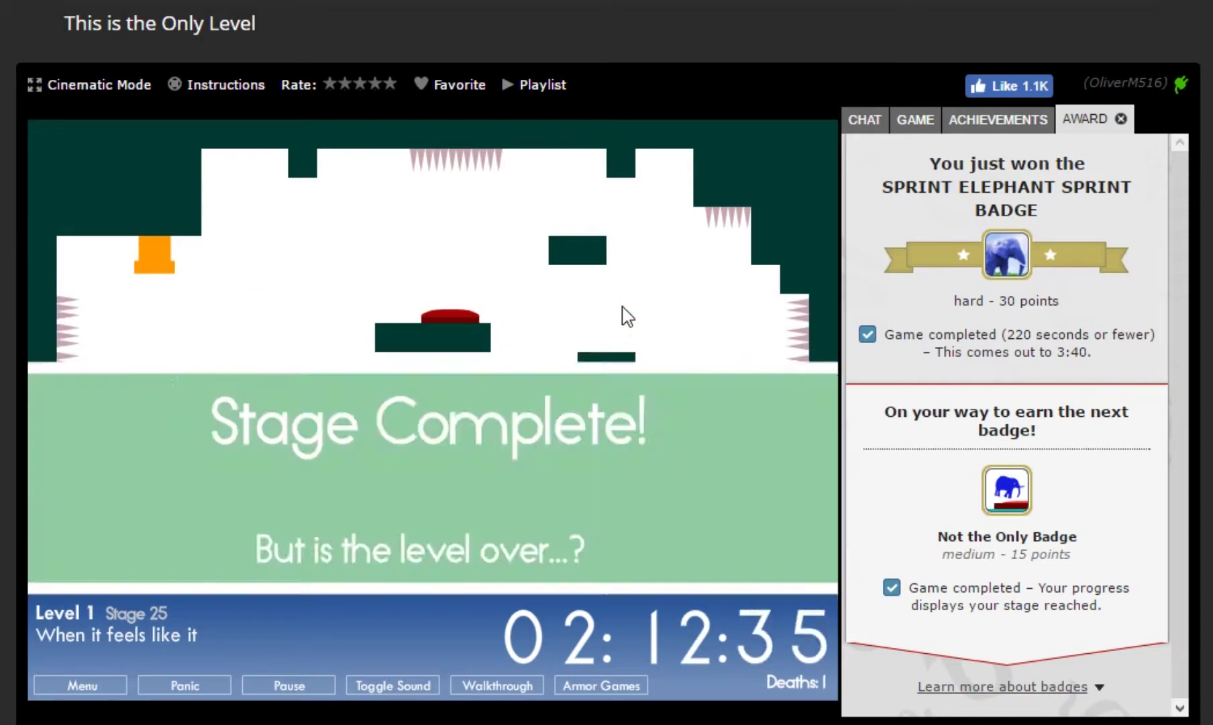
{"action": "key", "text": "Right"}
{"action": "key", "text": "Right"}
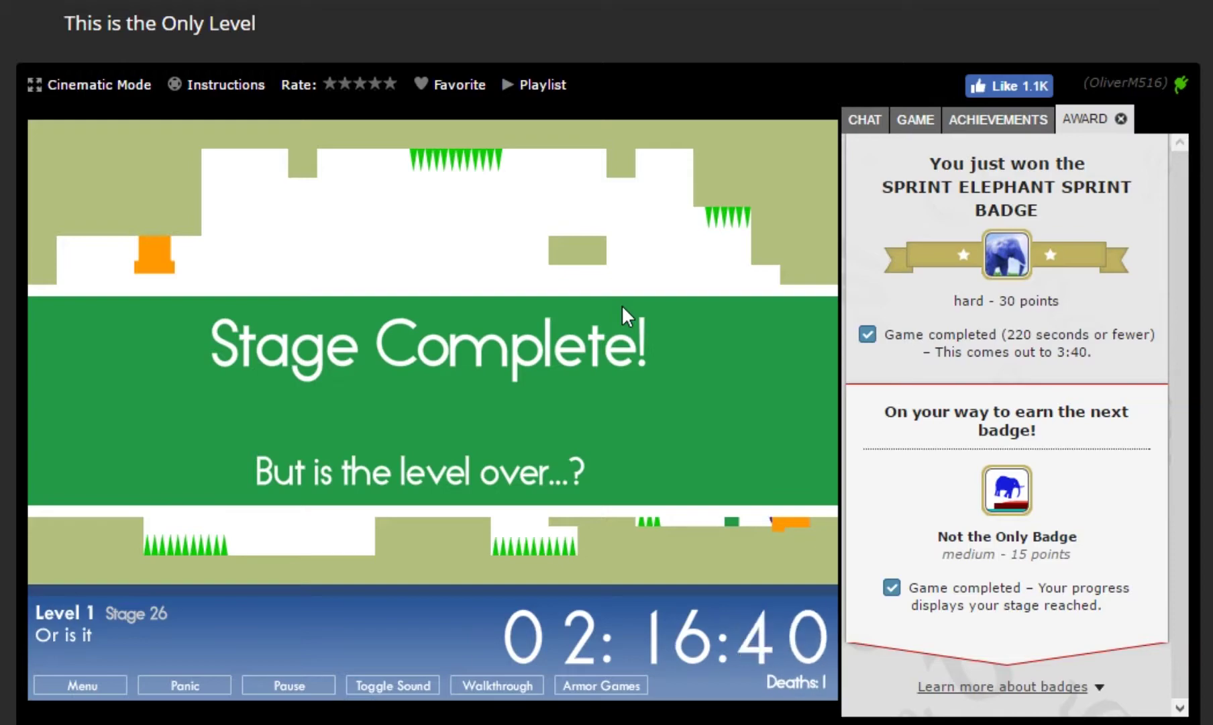
{"action": "key", "text": "Right"}
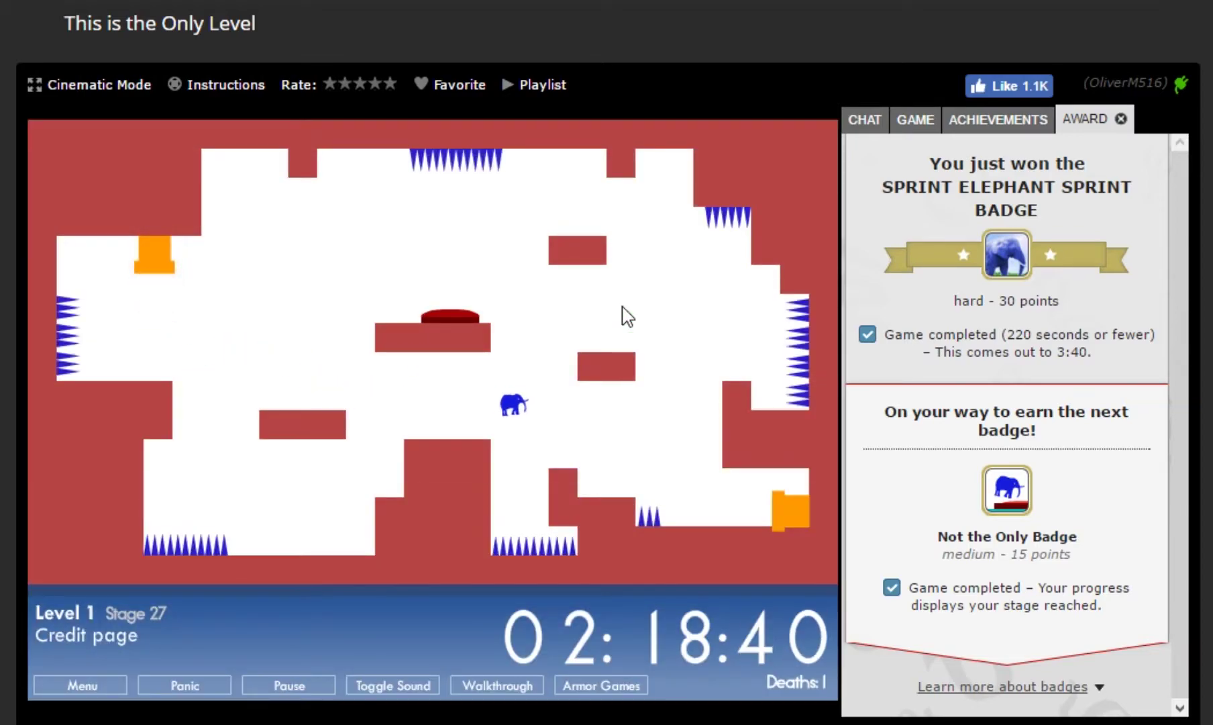
- Clear stages 27–29, then steer through dark Stage 30 toward the lower-right exit
{"action": "key", "text": "Right"}
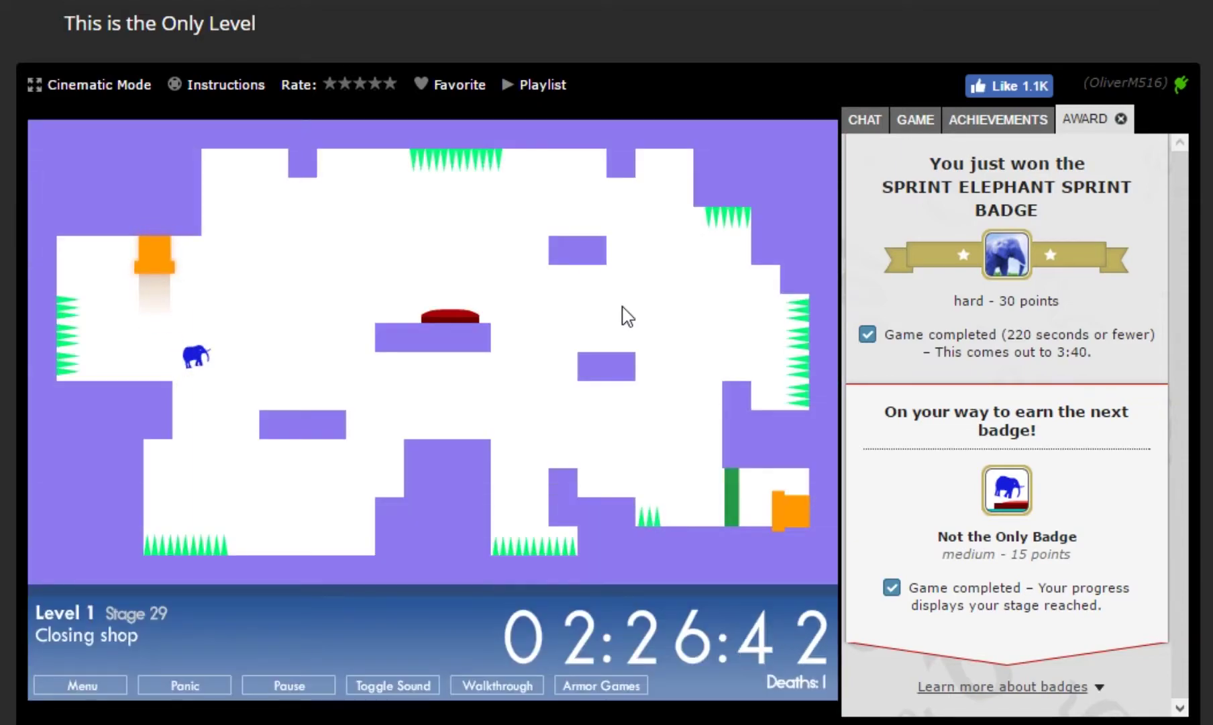
{"action": "key", "text": "Right"}
{"action": "key", "text": "Right"}
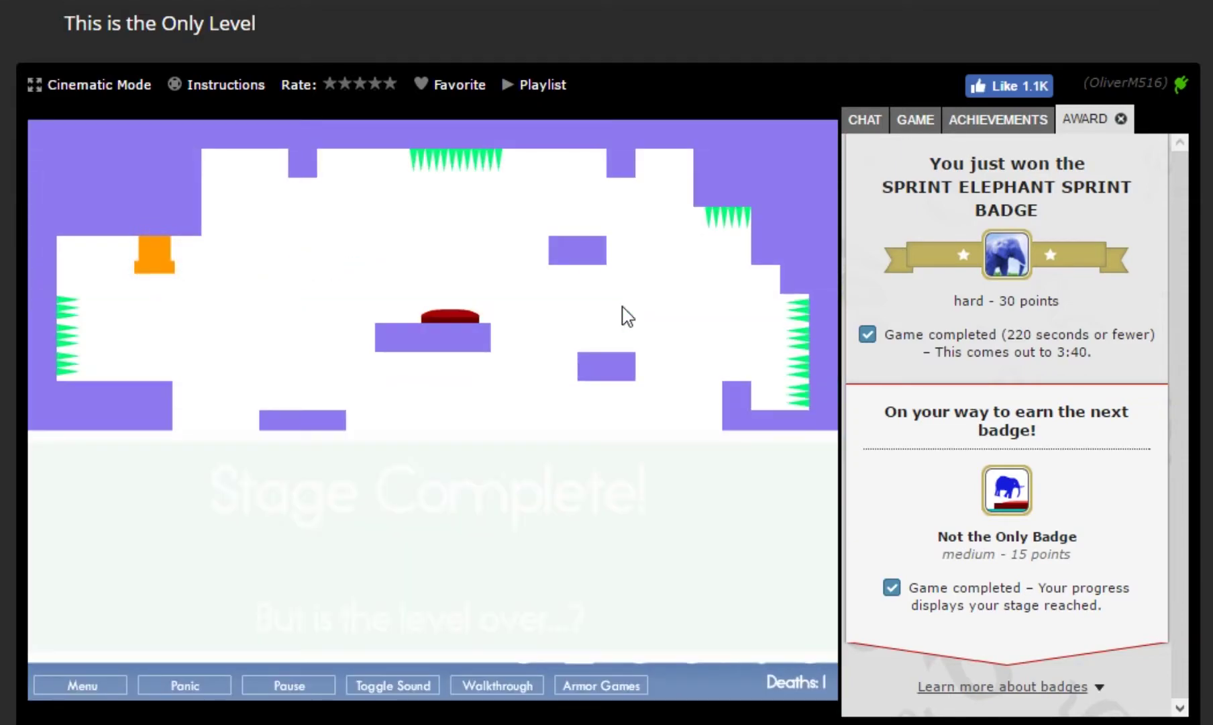
{"action": "key", "text": "Right"}
{"action": "key", "text": "Up"}
{"action": "key", "text": "Right"}
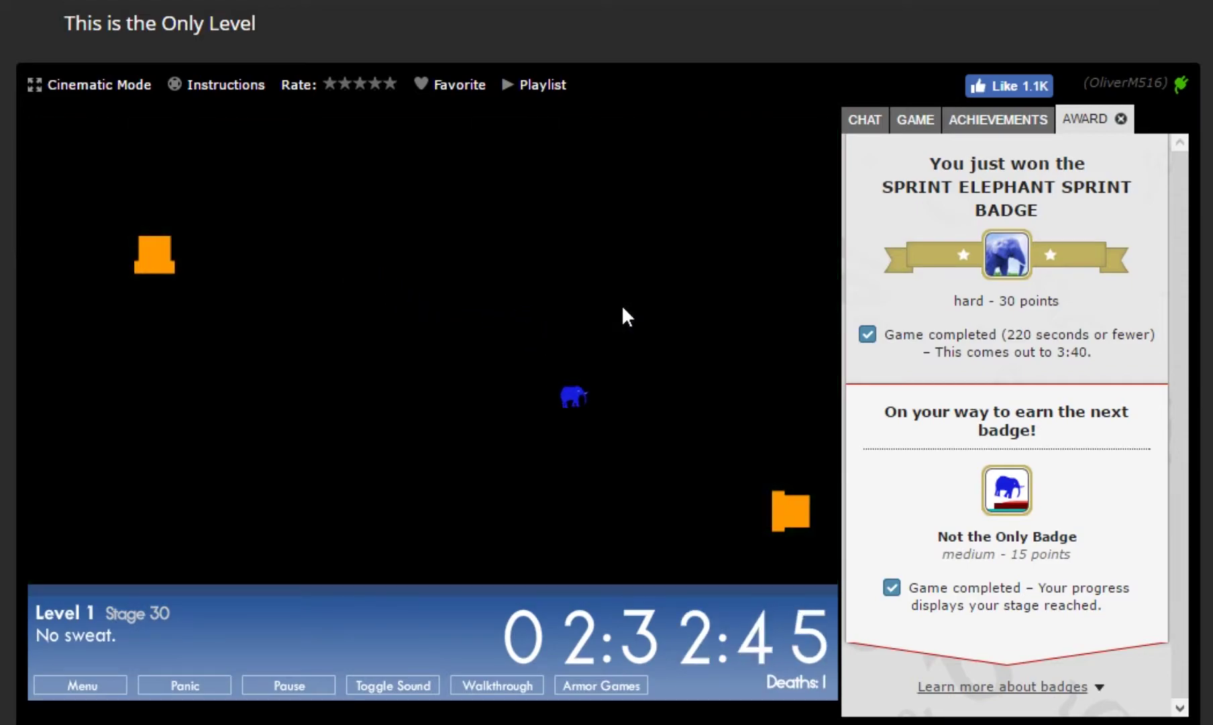